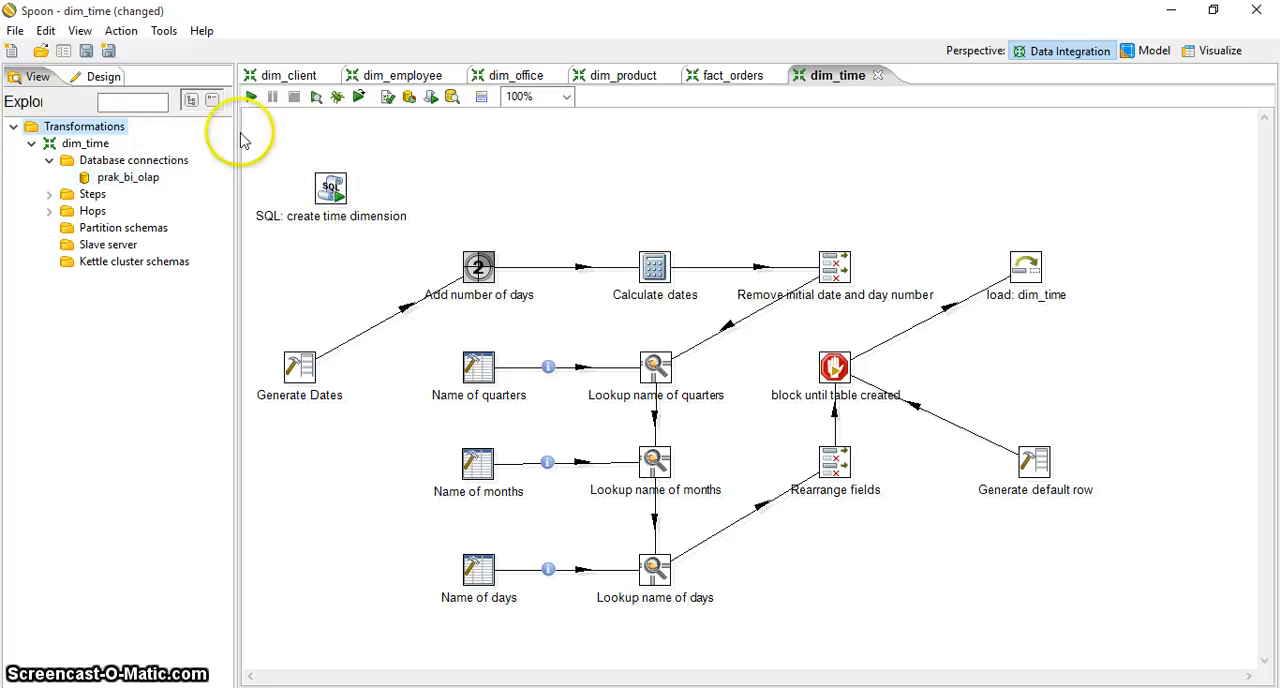
Examine the full SQL script in the "SQL: create time dimension" step, including the lookup index statement
{"action": "left_click", "coordinate": [100, 77]}
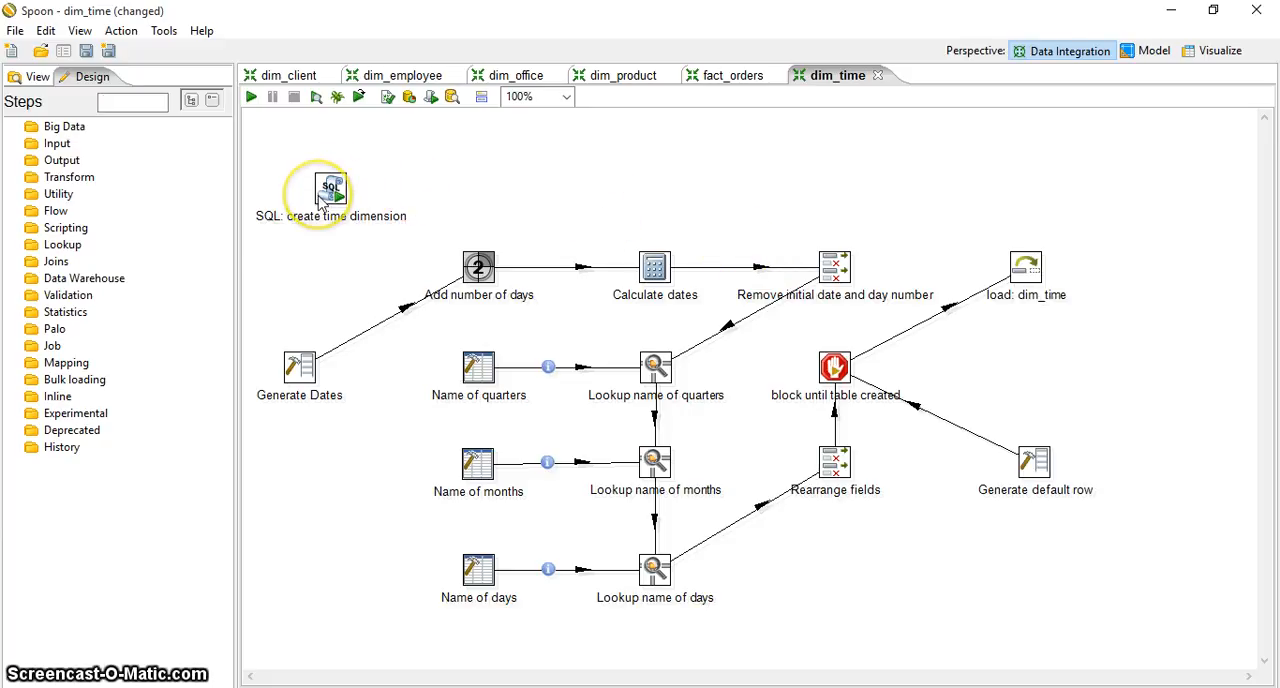
{"action": "mouse_move", "coordinate": [330, 198]}
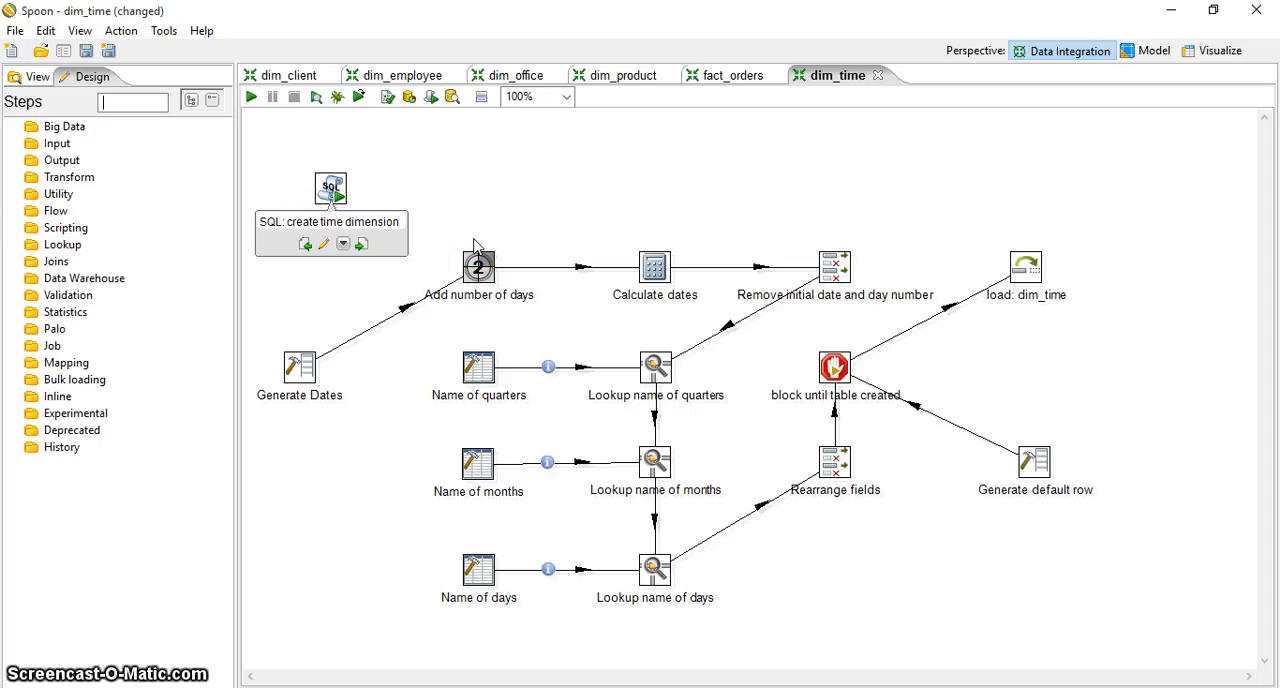
{"action": "left_click", "coordinate": [331, 188]}
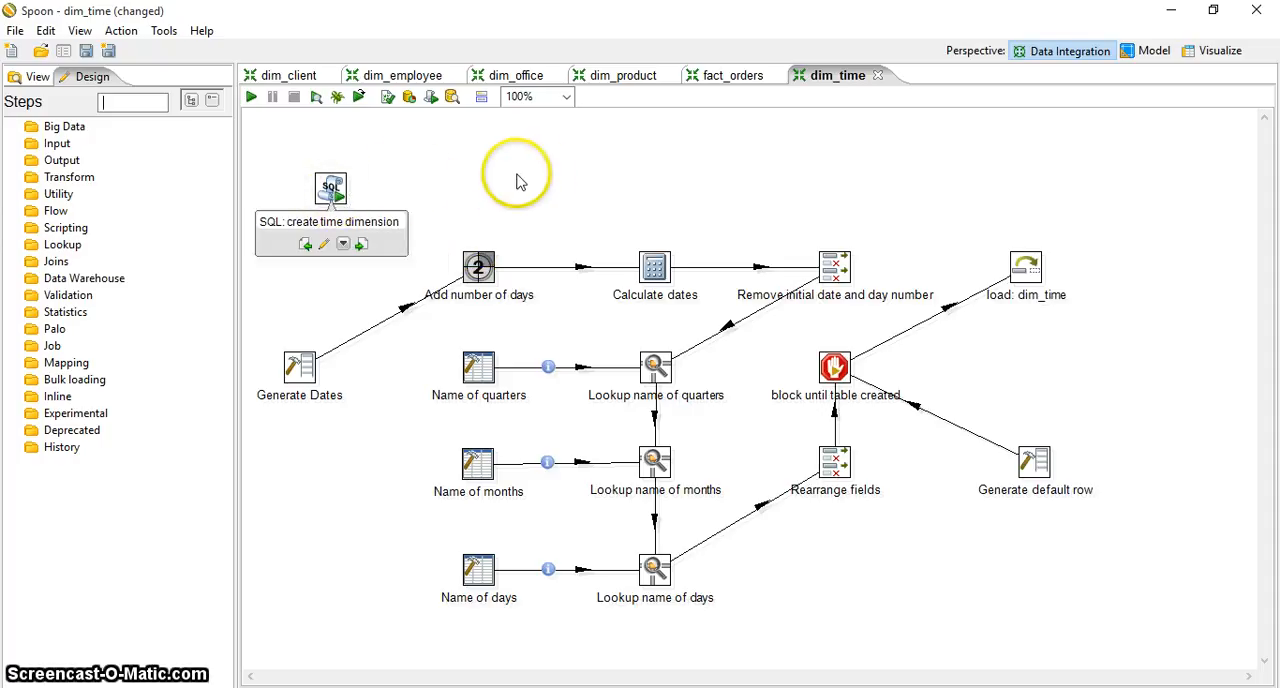
{"action": "left_click", "coordinate": [336, 195]}
{"action": "double_click", "coordinate": [334, 192]}
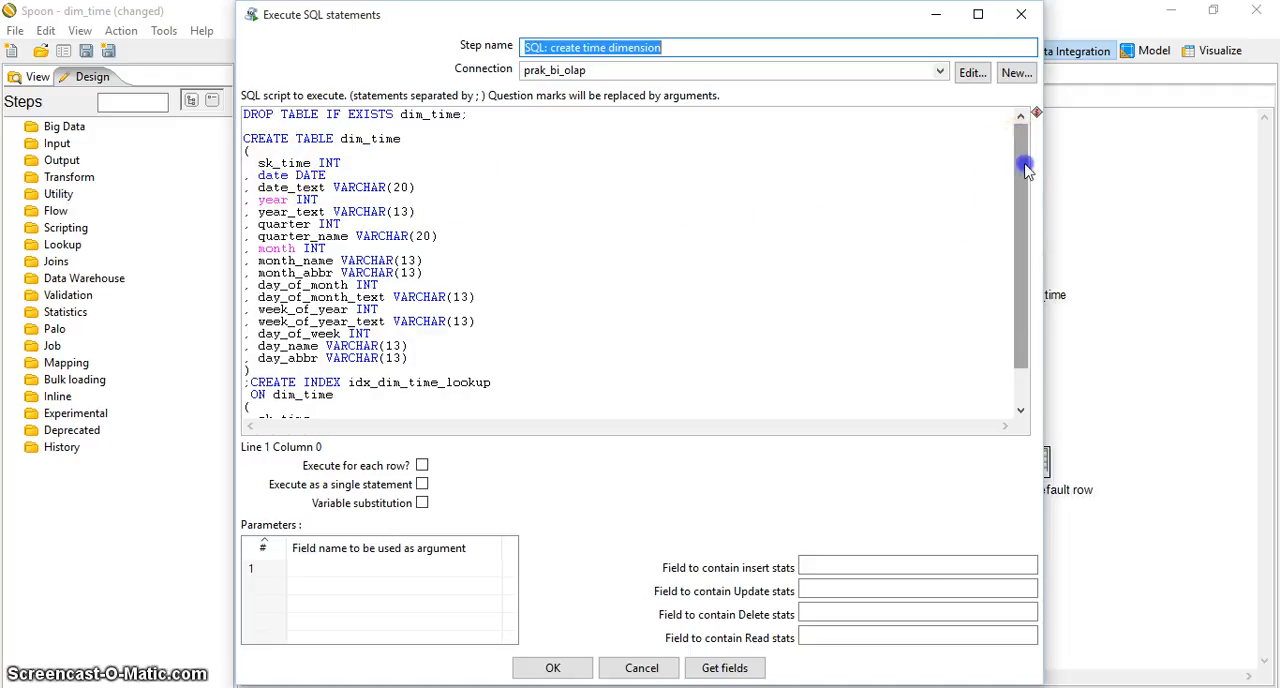
{"action": "left_click_drag", "start_coordinate": [1017, 157], "coordinate": [1018, 190]}
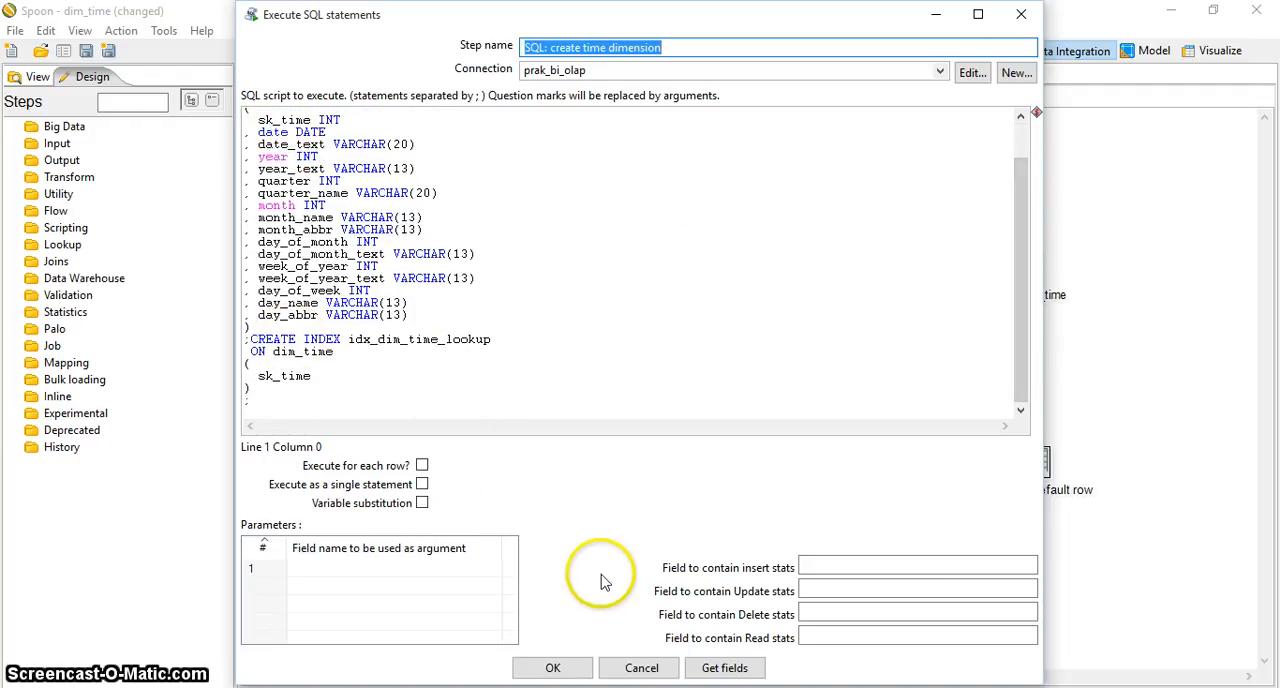
{"action": "left_click", "coordinate": [571, 669]}
Examine the row limit and the start_date field definition in the Generate Dates step
{"action": "left_click", "coordinate": [318, 291]}
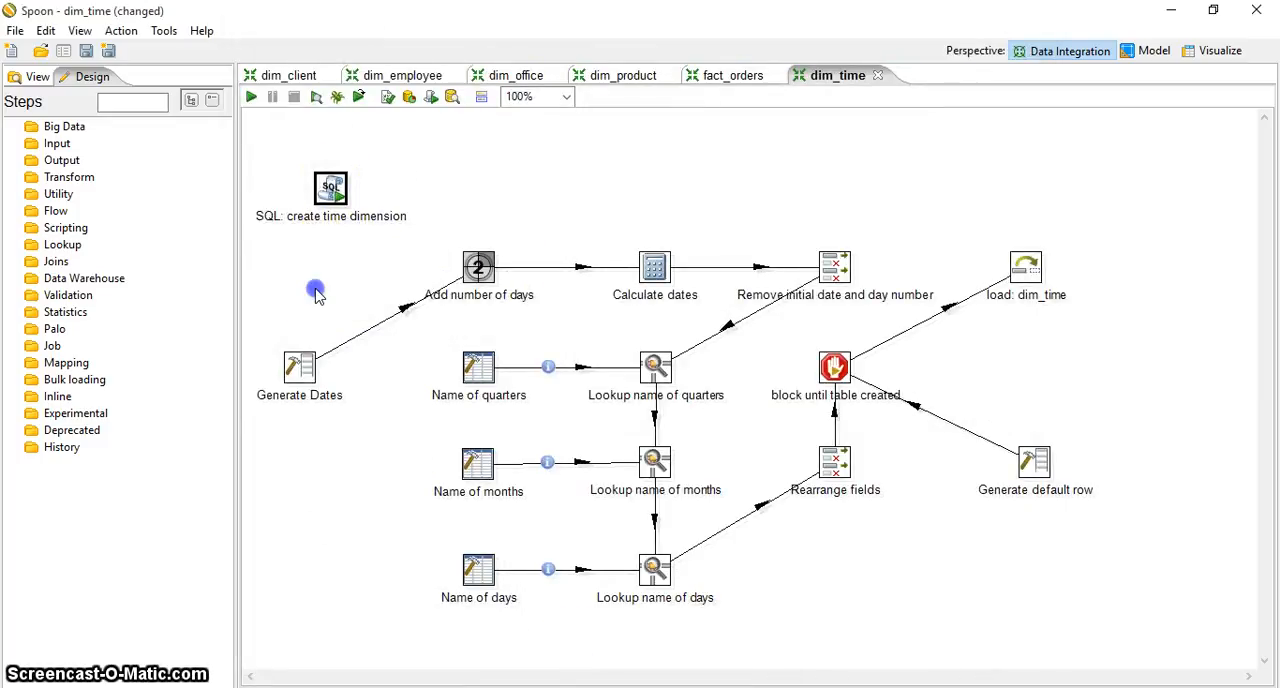
{"action": "double_click", "coordinate": [300, 385]}
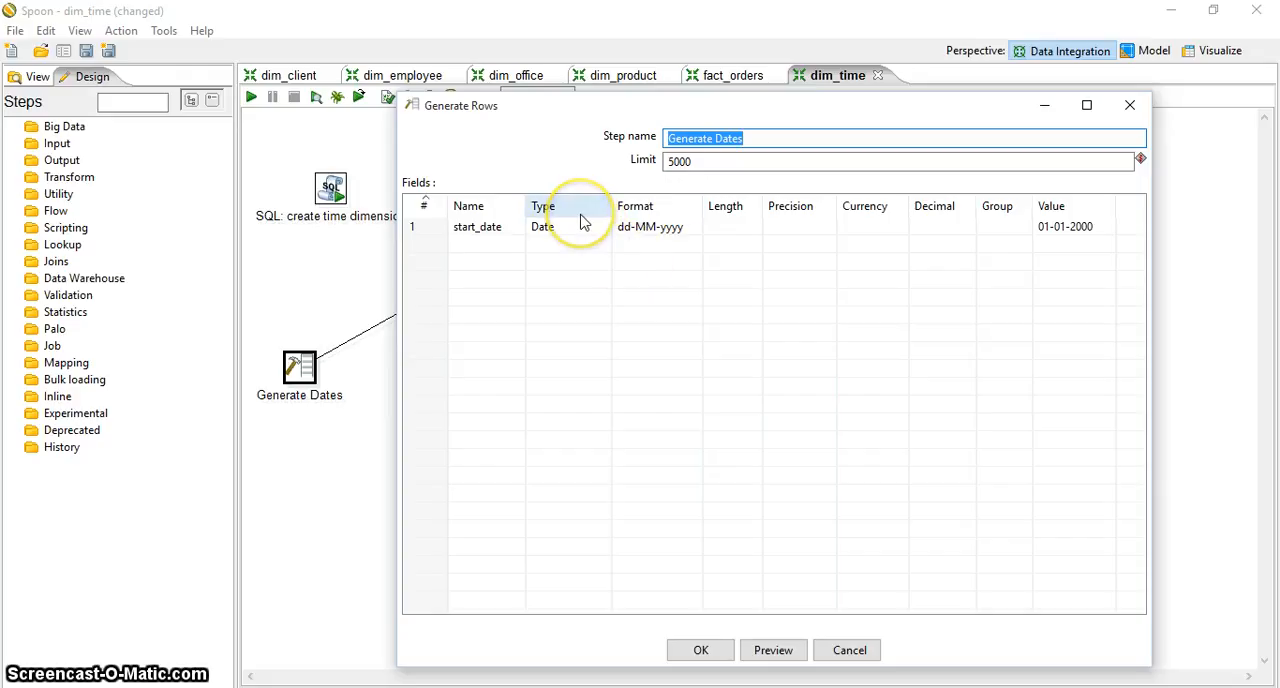
{"action": "left_click", "coordinate": [480, 233]}
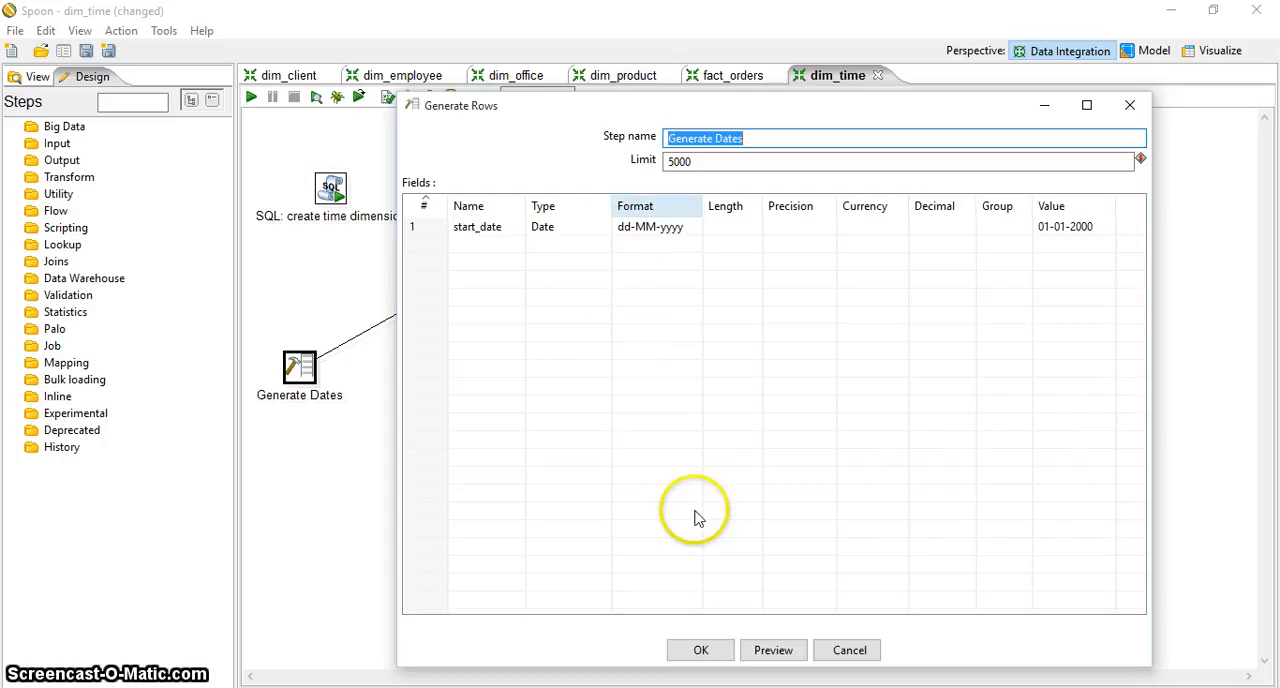
{"action": "left_click", "coordinate": [701, 650]}
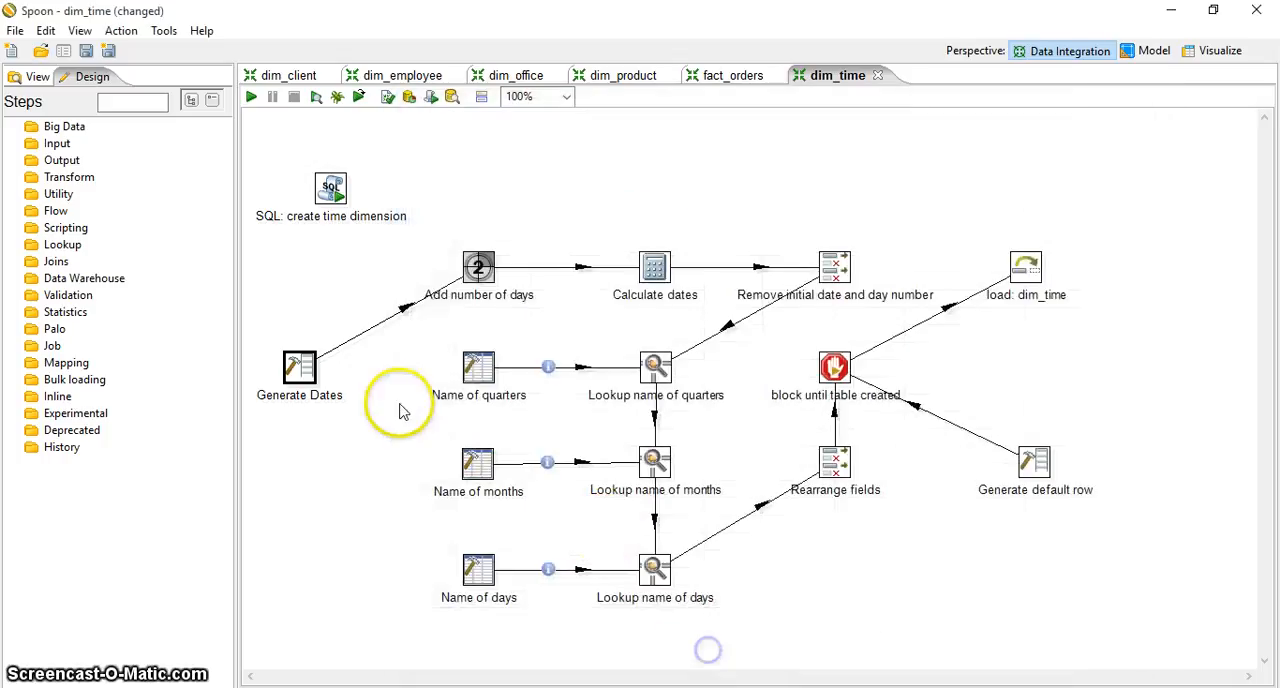
Examine the counter settings of the "Add number of days" step and the field calculations of the "Calculate dates" step
{"action": "double_click", "coordinate": [487, 280]}
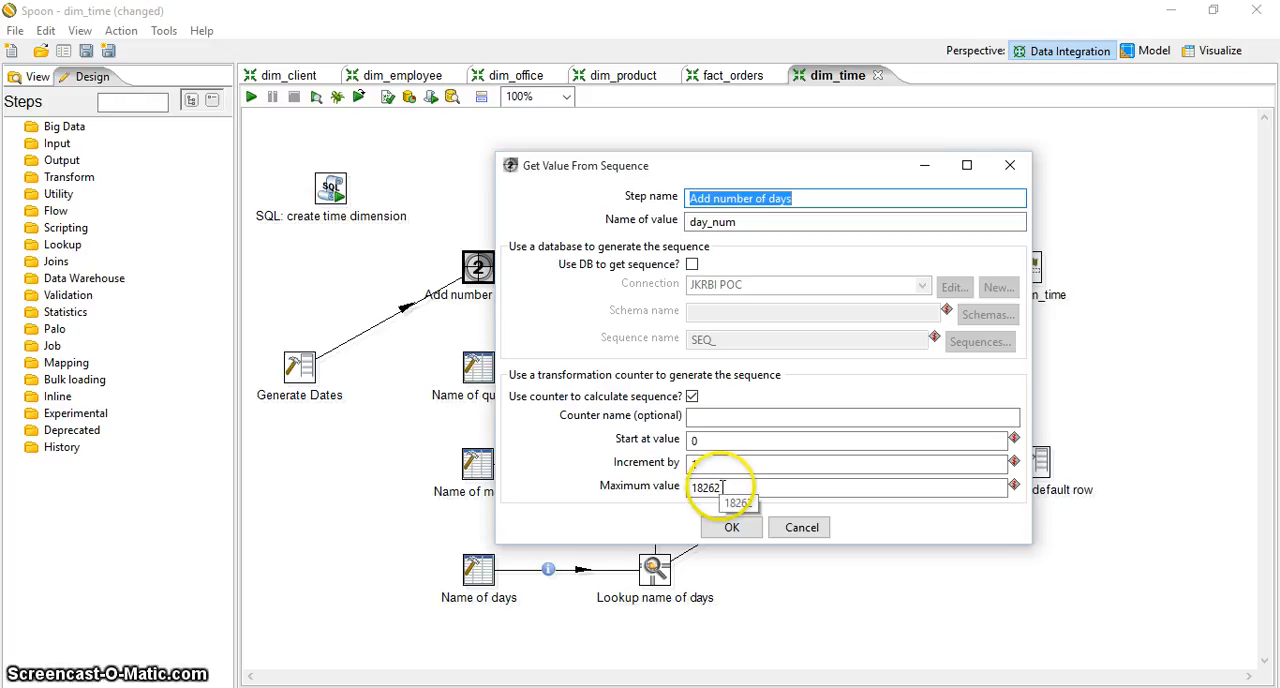
{"action": "left_click", "coordinate": [738, 528]}
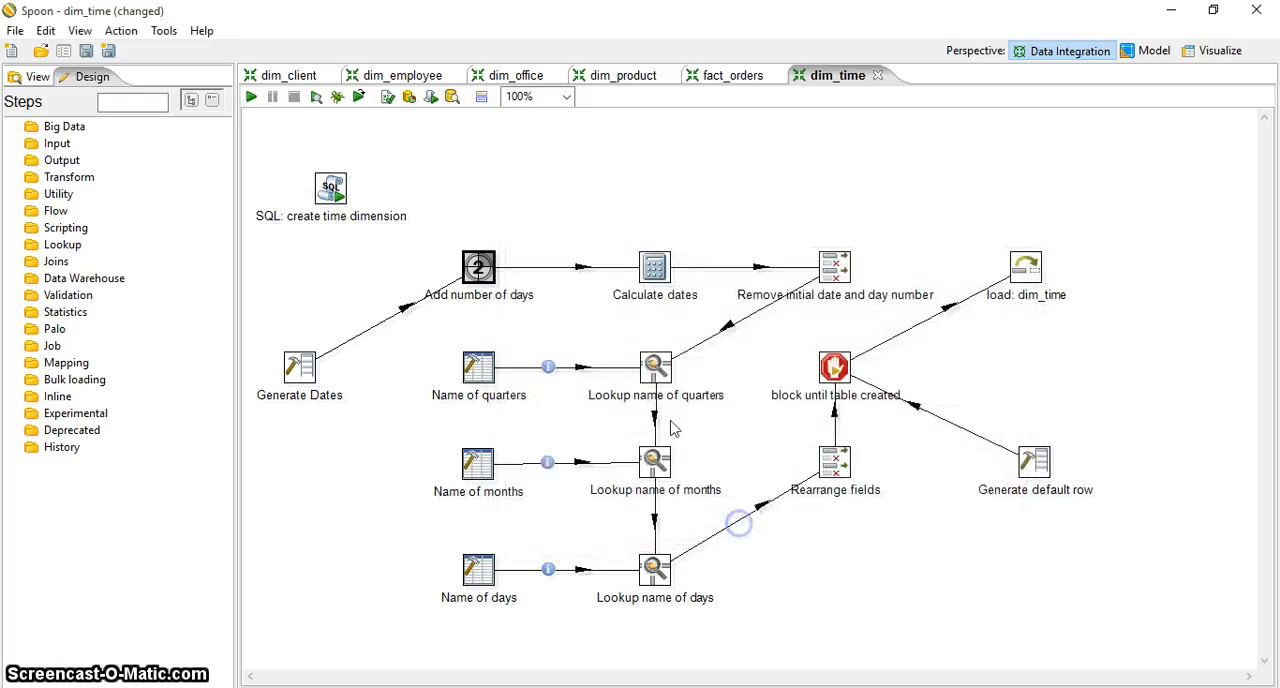
{"action": "double_click", "coordinate": [668, 278]}
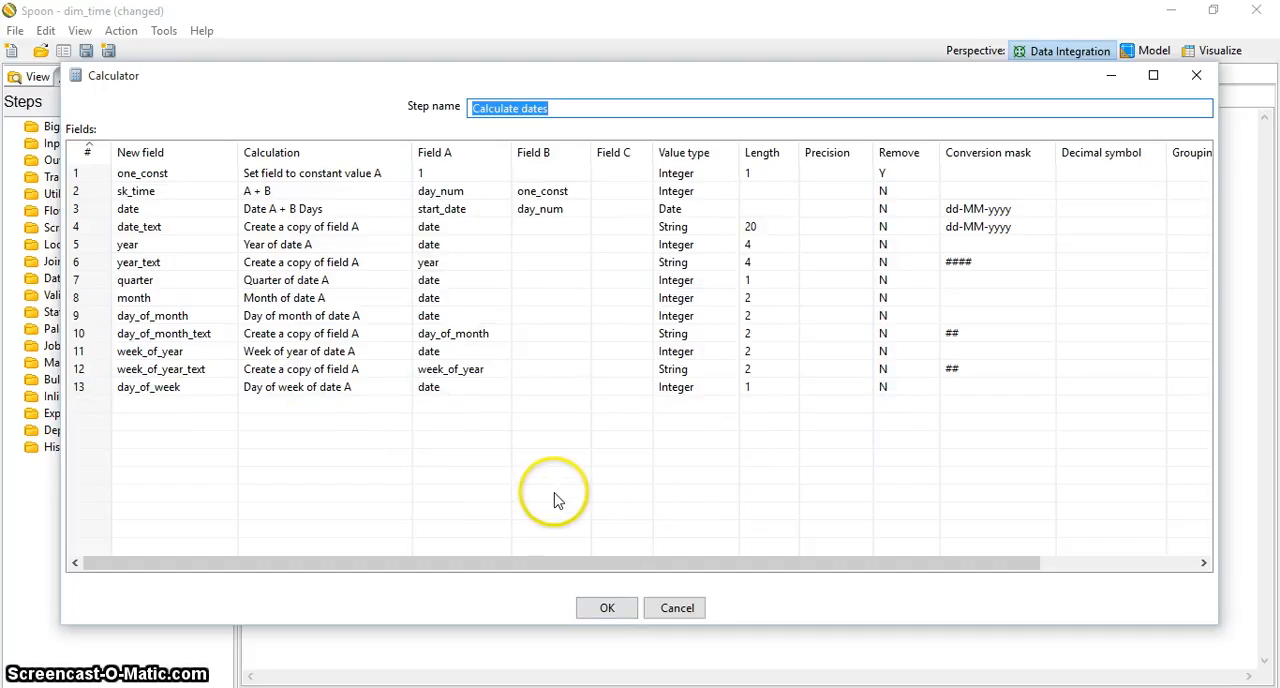
{"action": "left_click", "coordinate": [610, 607]}
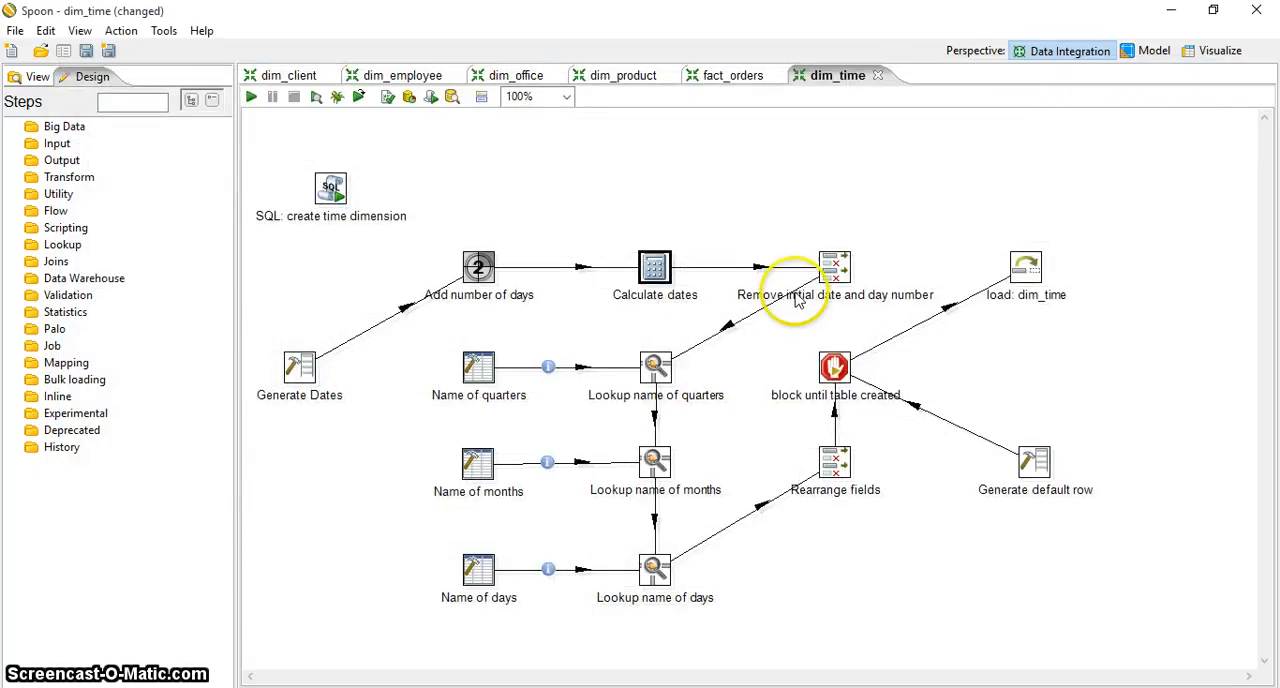
Examine the fields selected in the "Remove initial date and day number" step and check them against the incoming fields without adding any
{"action": "mouse_move", "coordinate": [832, 282]}
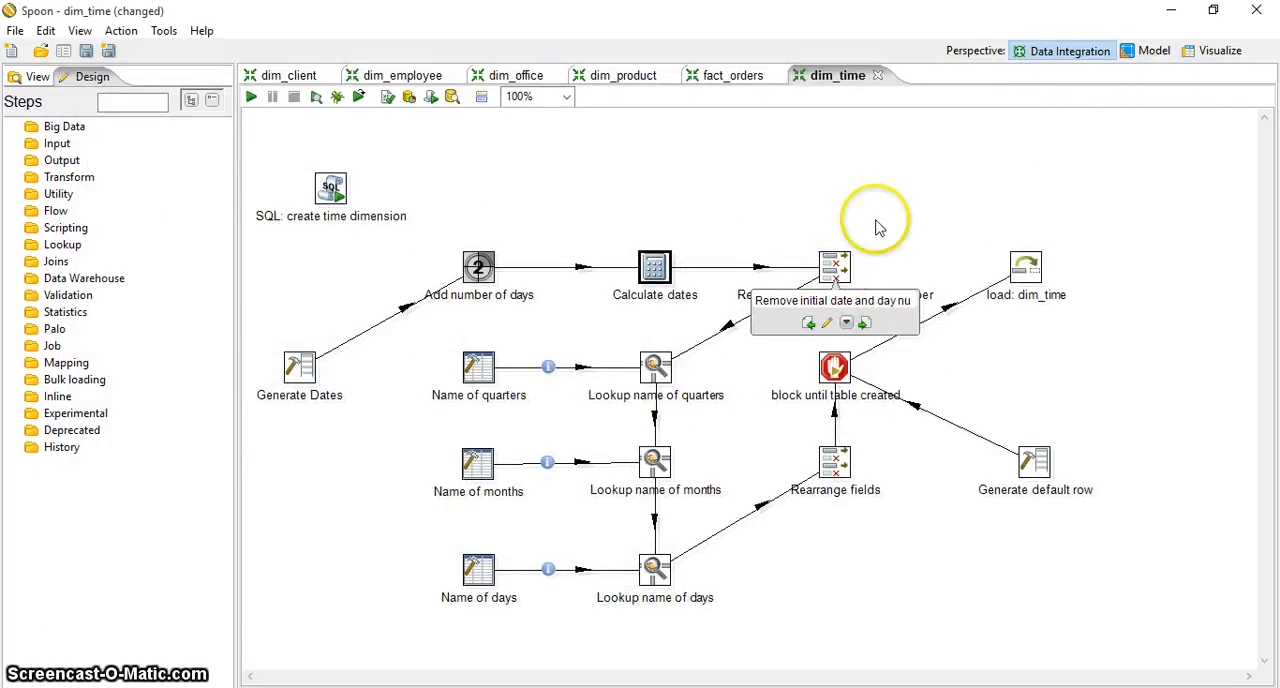
{"action": "left_click", "coordinate": [875, 215]}
{"action": "double_click", "coordinate": [836, 268]}
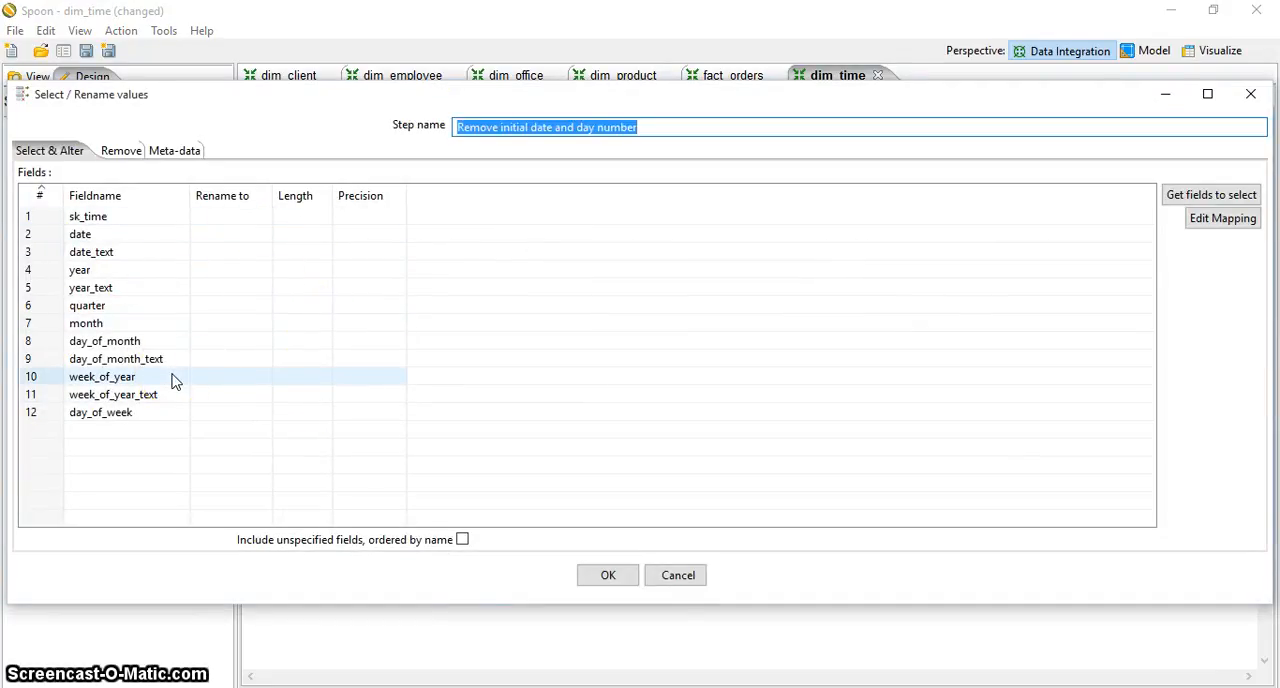
{"action": "left_click", "coordinate": [1191, 197]}
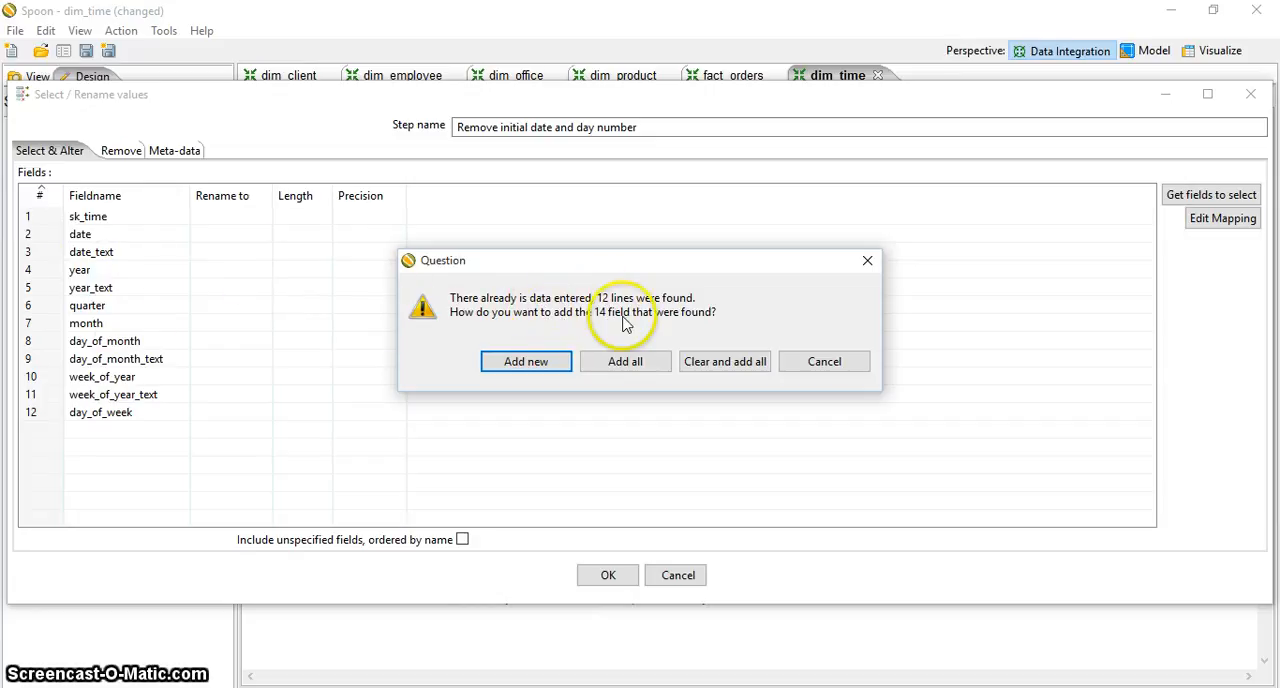
{"action": "left_click", "coordinate": [835, 362]}
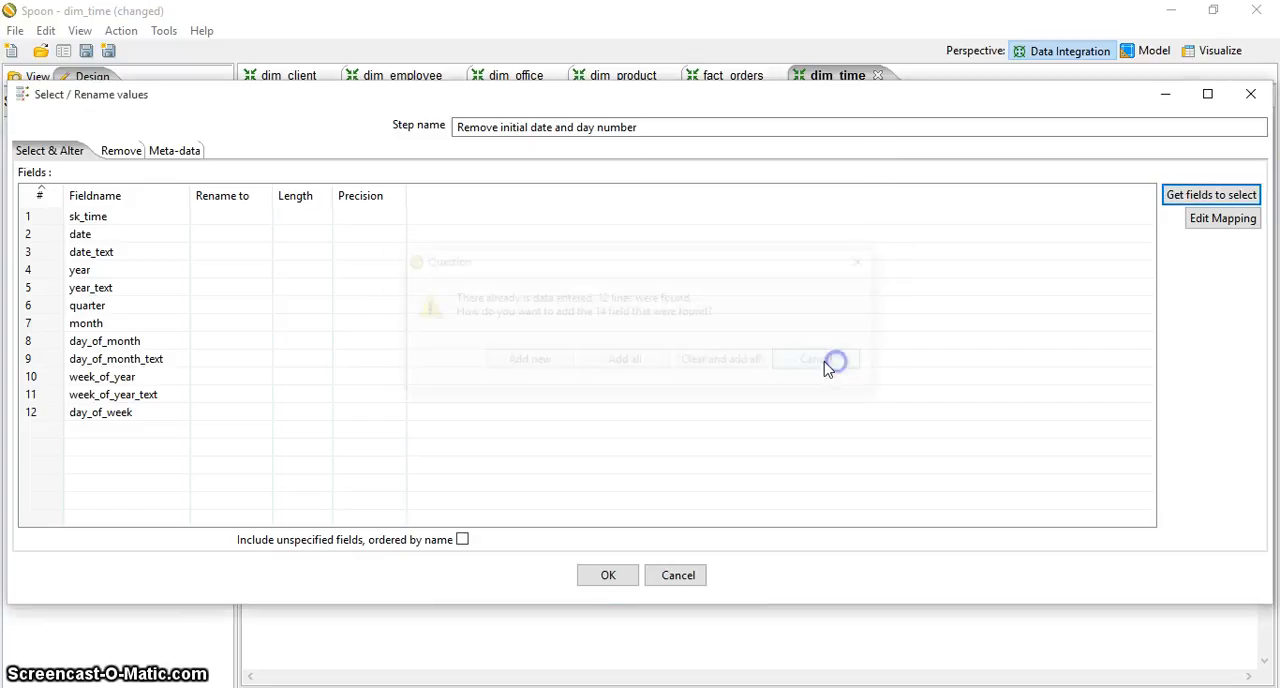
{"action": "left_click", "coordinate": [148, 343]}
{"action": "left_click", "coordinate": [110, 238]}
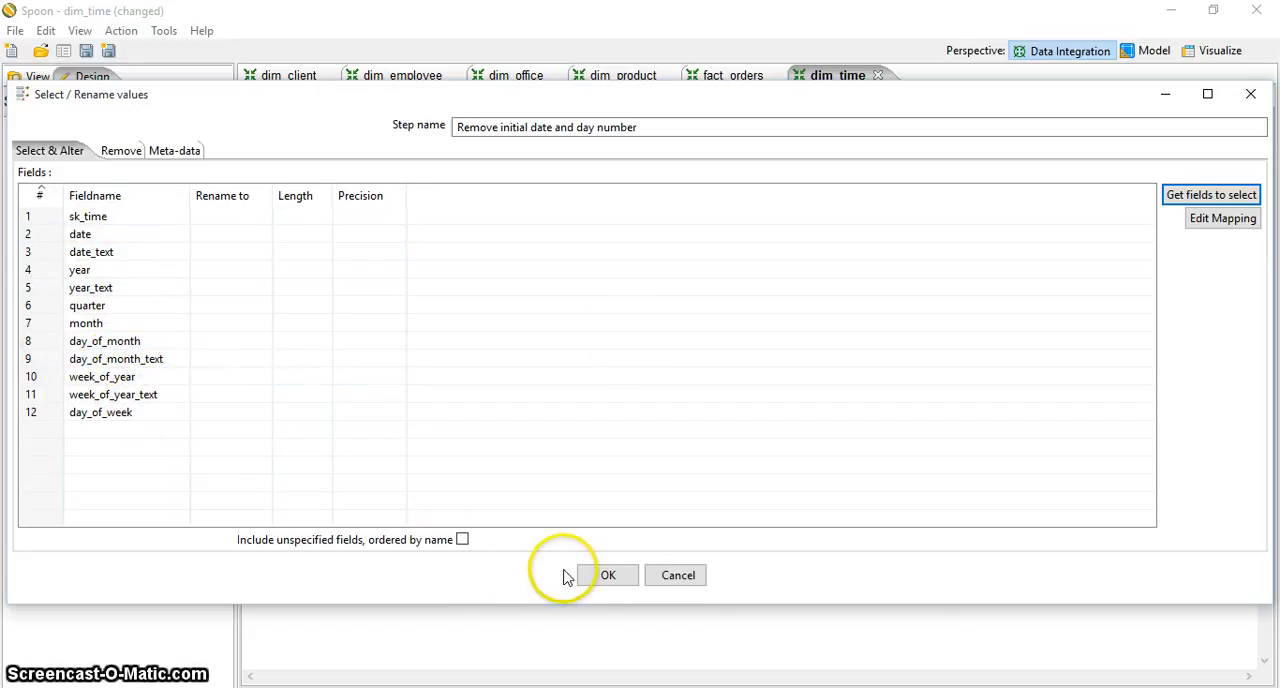
{"action": "left_click", "coordinate": [605, 576]}
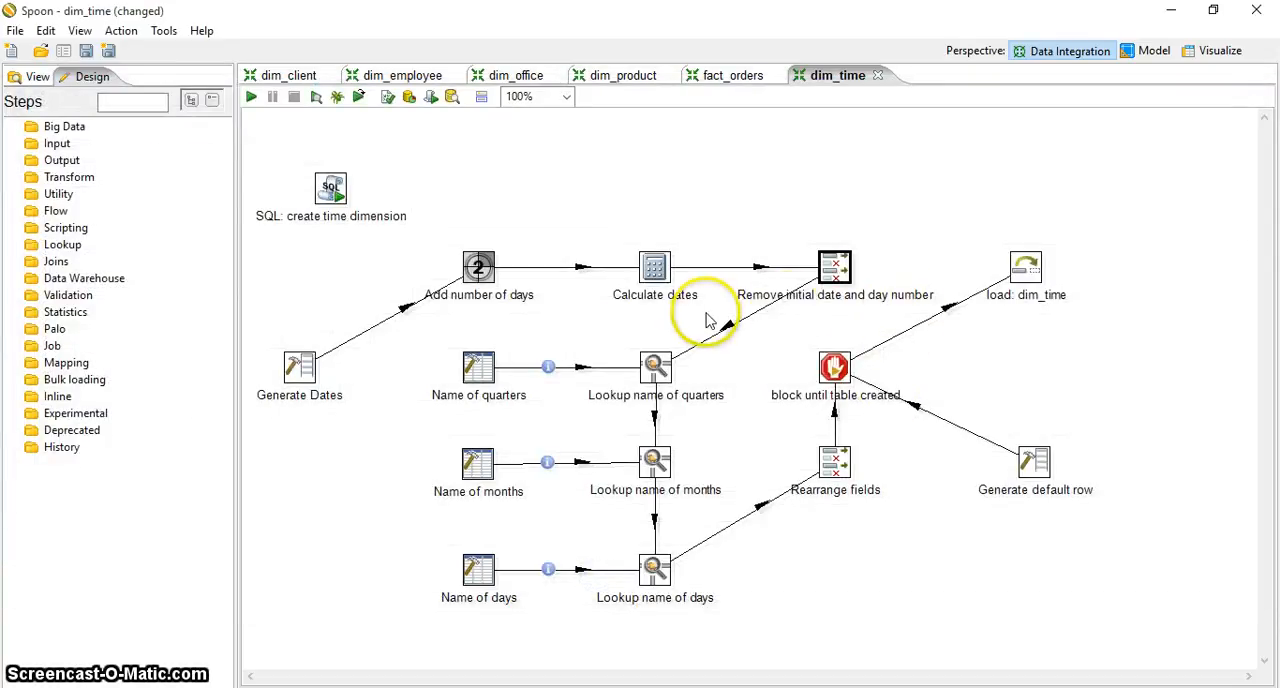
Examine the field definitions and constant data rows of the "Name of quarters" step
{"action": "mouse_move", "coordinate": [662, 374]}
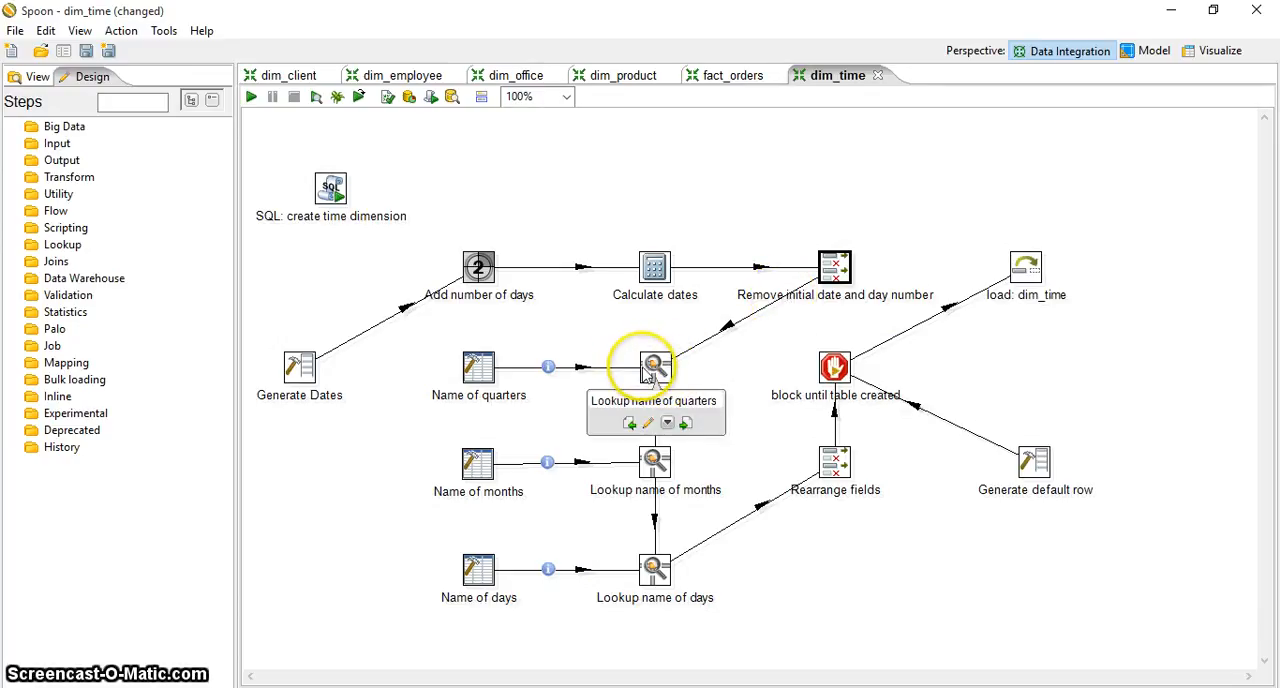
{"action": "left_click", "coordinate": [490, 368]}
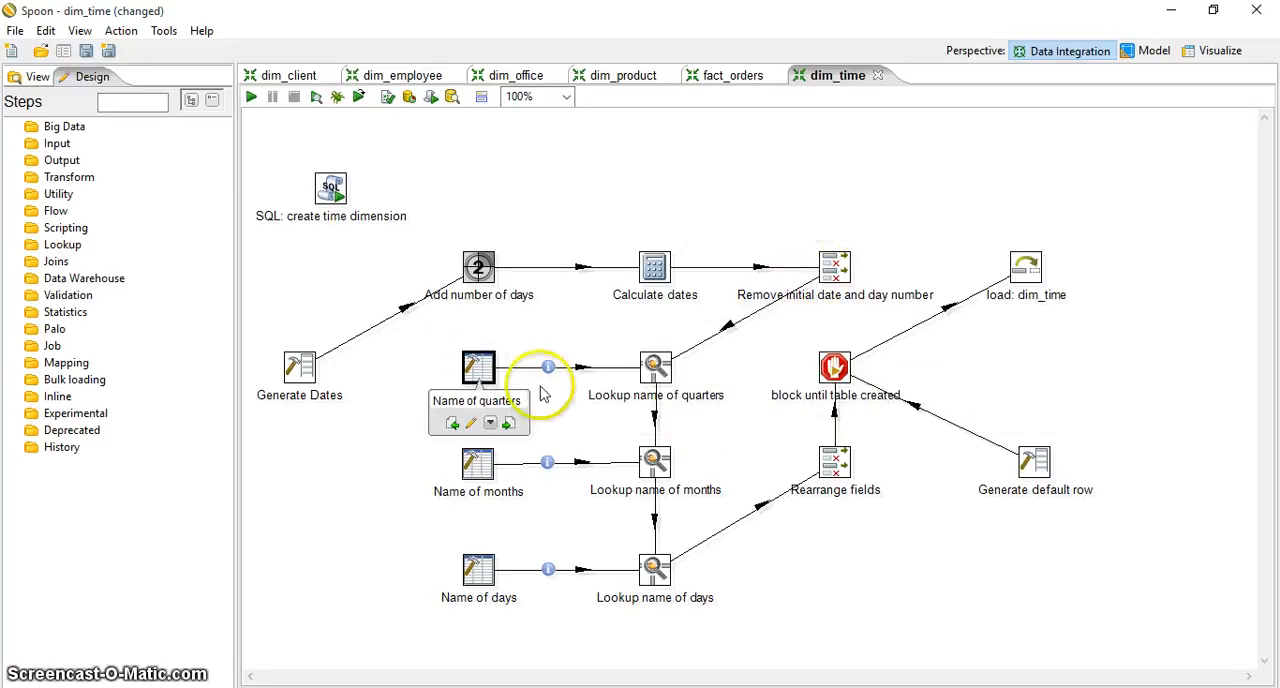
{"action": "double_click", "coordinate": [476, 368]}
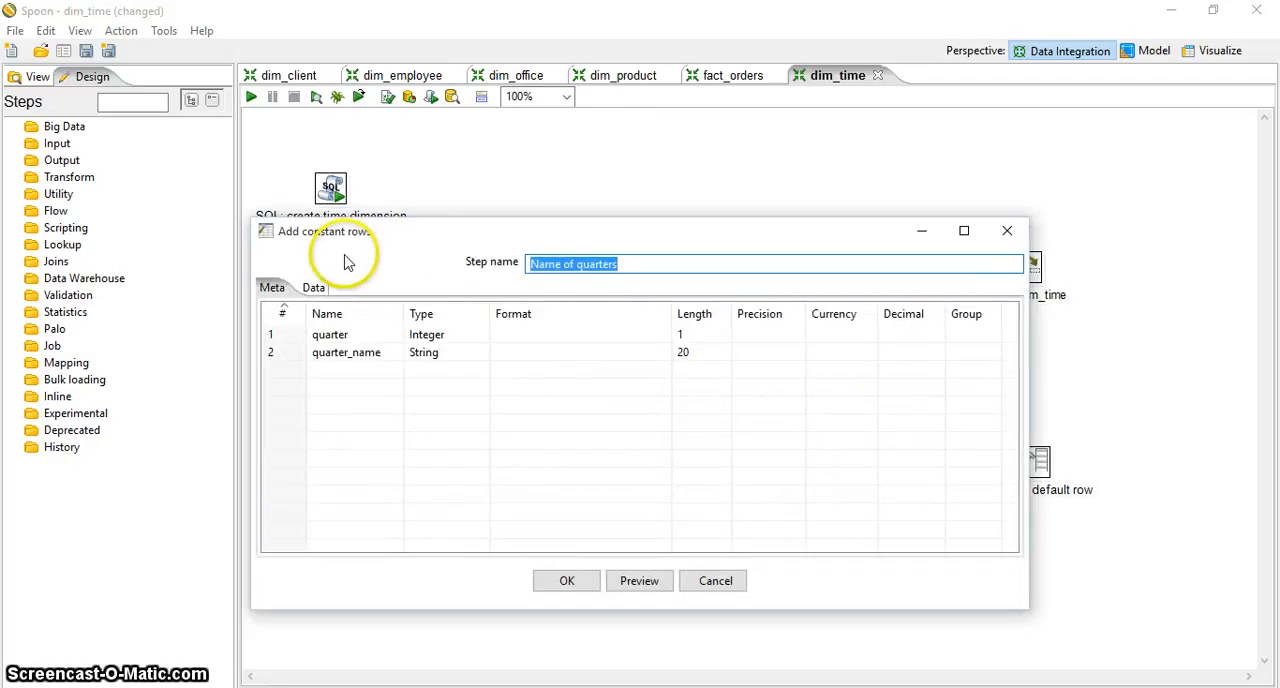
{"action": "left_click", "coordinate": [367, 334]}
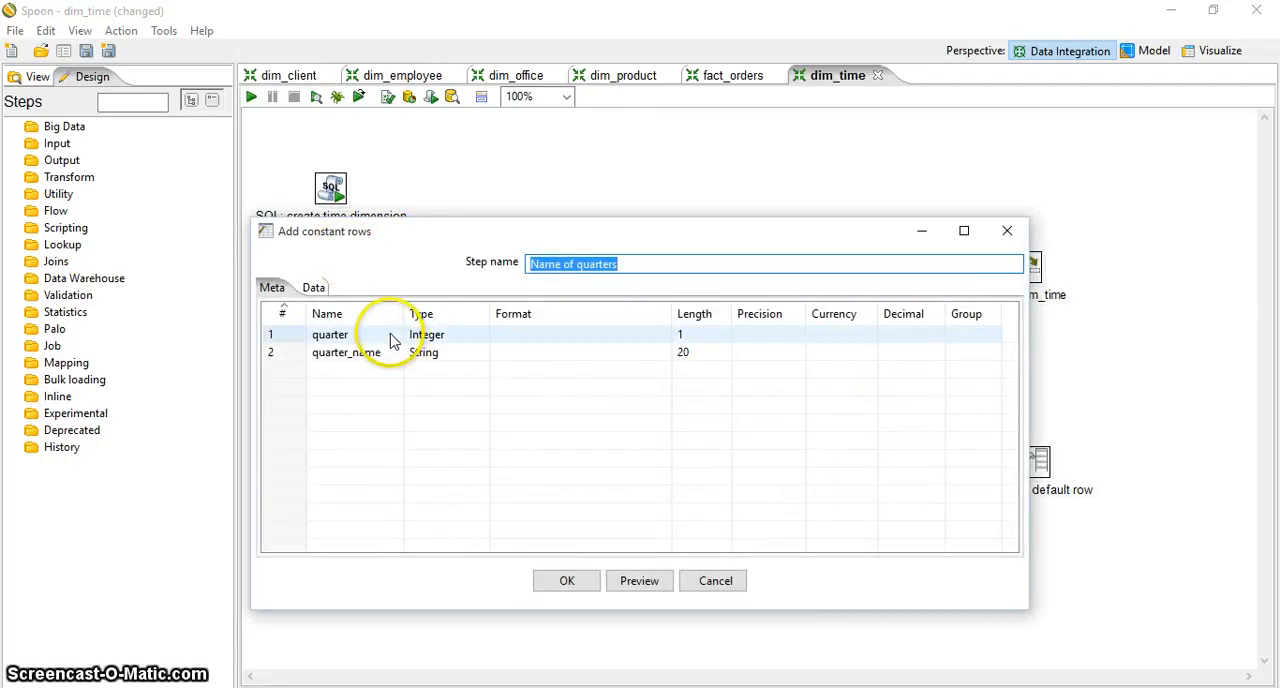
{"action": "left_click", "coordinate": [366, 353]}
{"action": "left_click", "coordinate": [349, 340]}
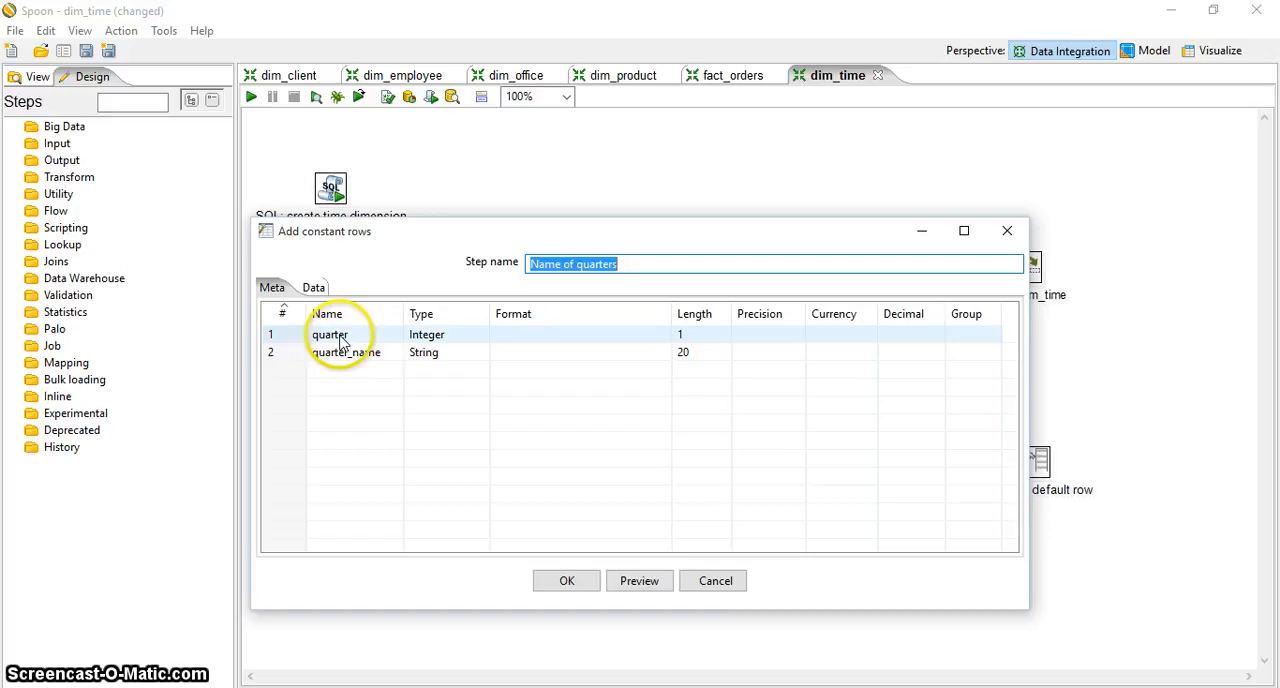
{"action": "left_click", "coordinate": [382, 355]}
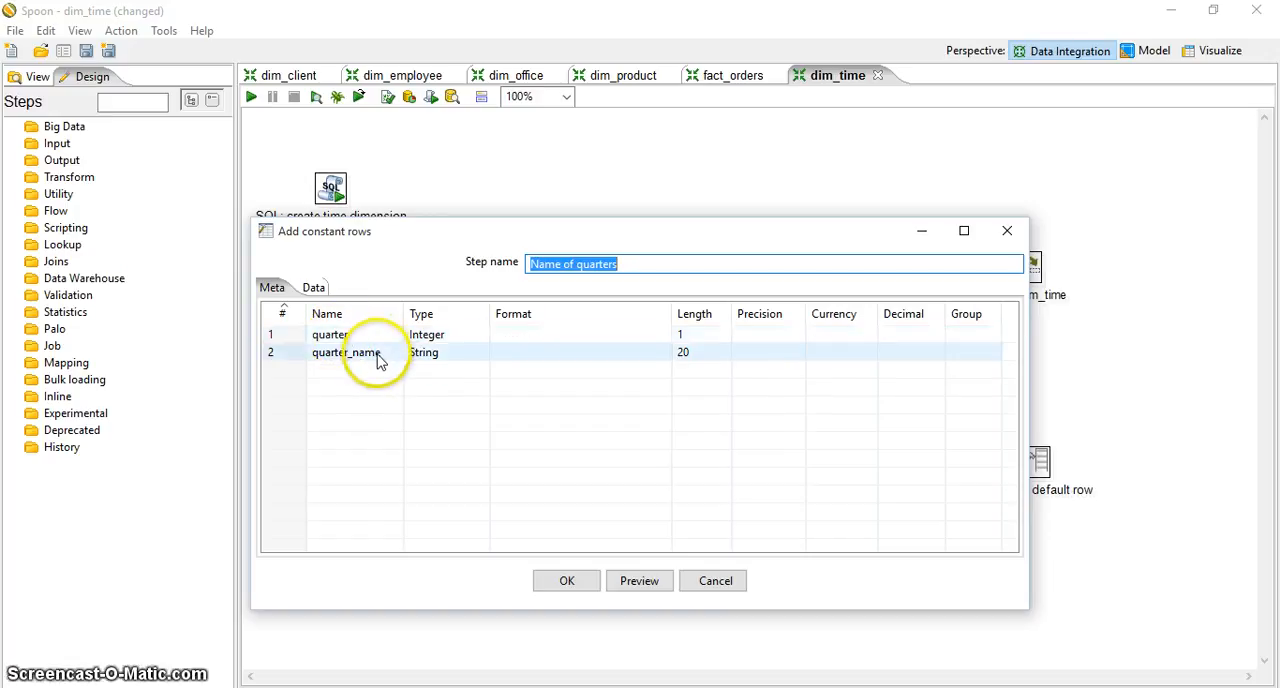
{"action": "left_click", "coordinate": [364, 335]}
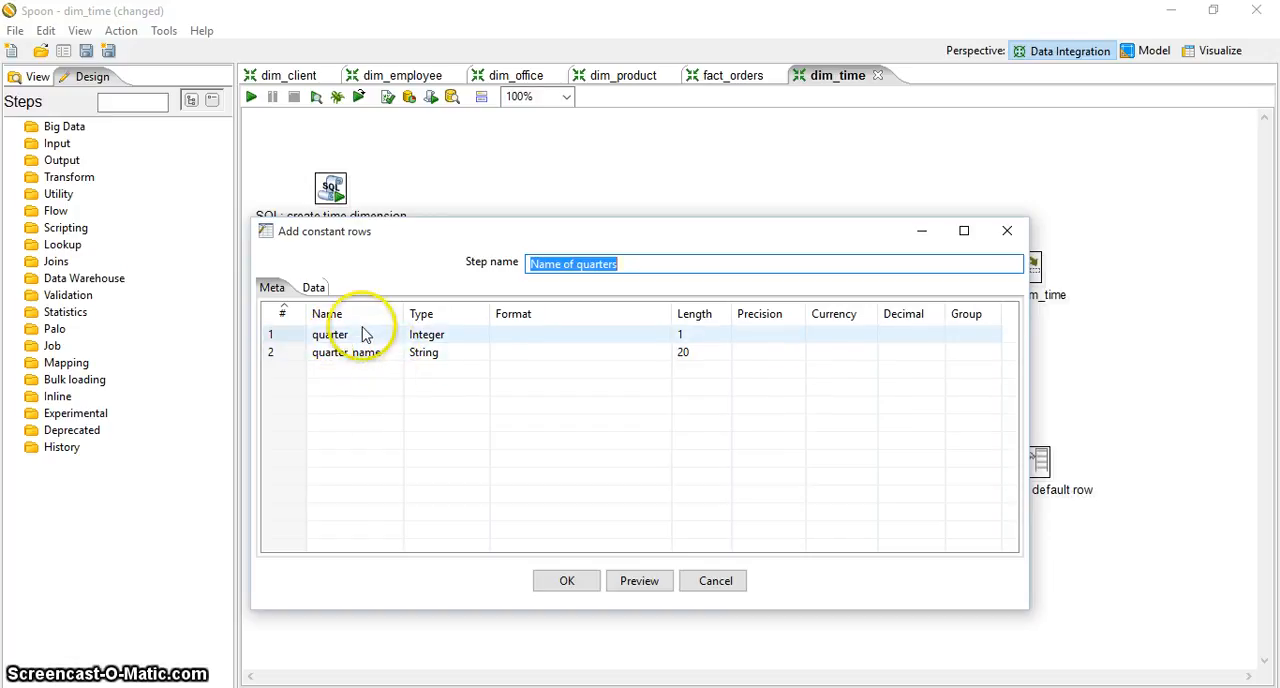
{"action": "left_click", "coordinate": [313, 287]}
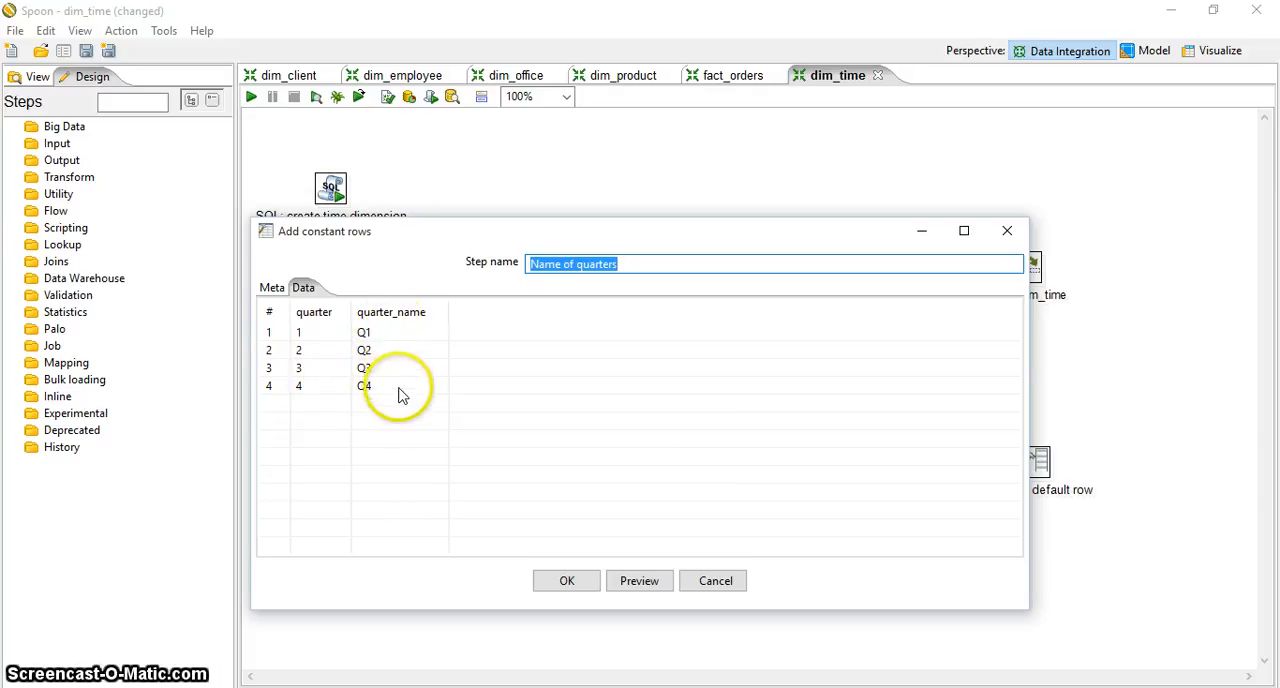
{"action": "left_click", "coordinate": [271, 290]}
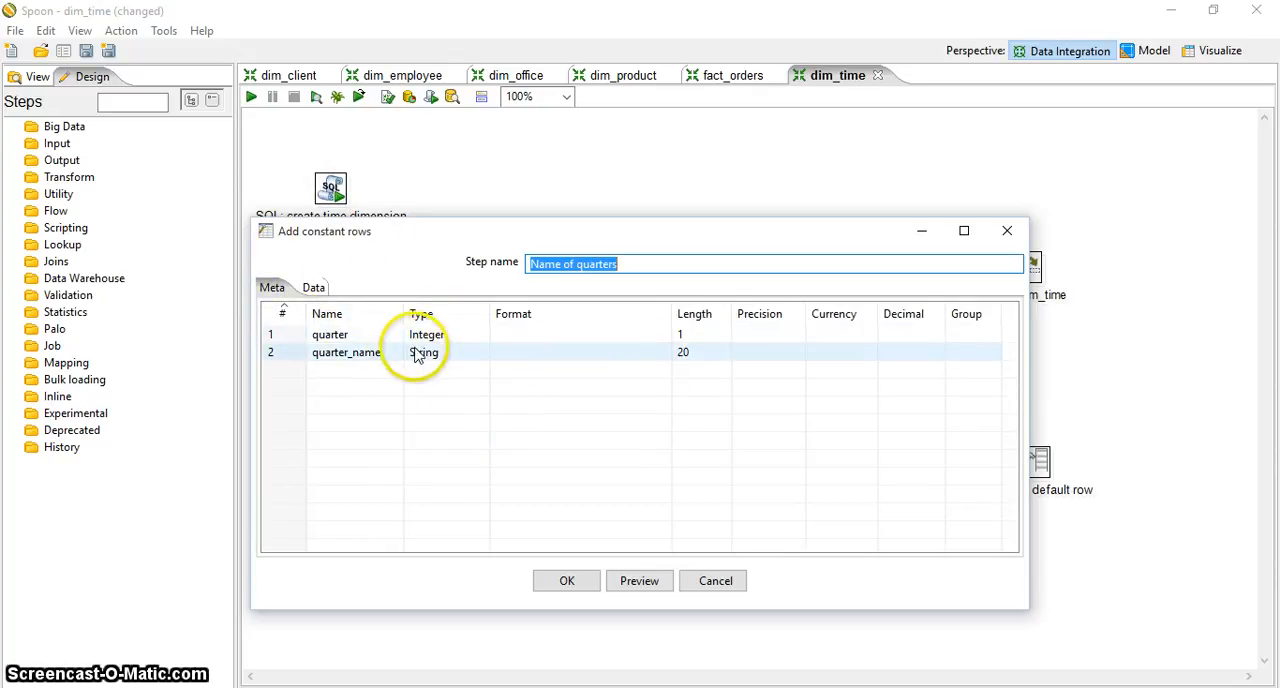
{"action": "left_click", "coordinate": [566, 576]}
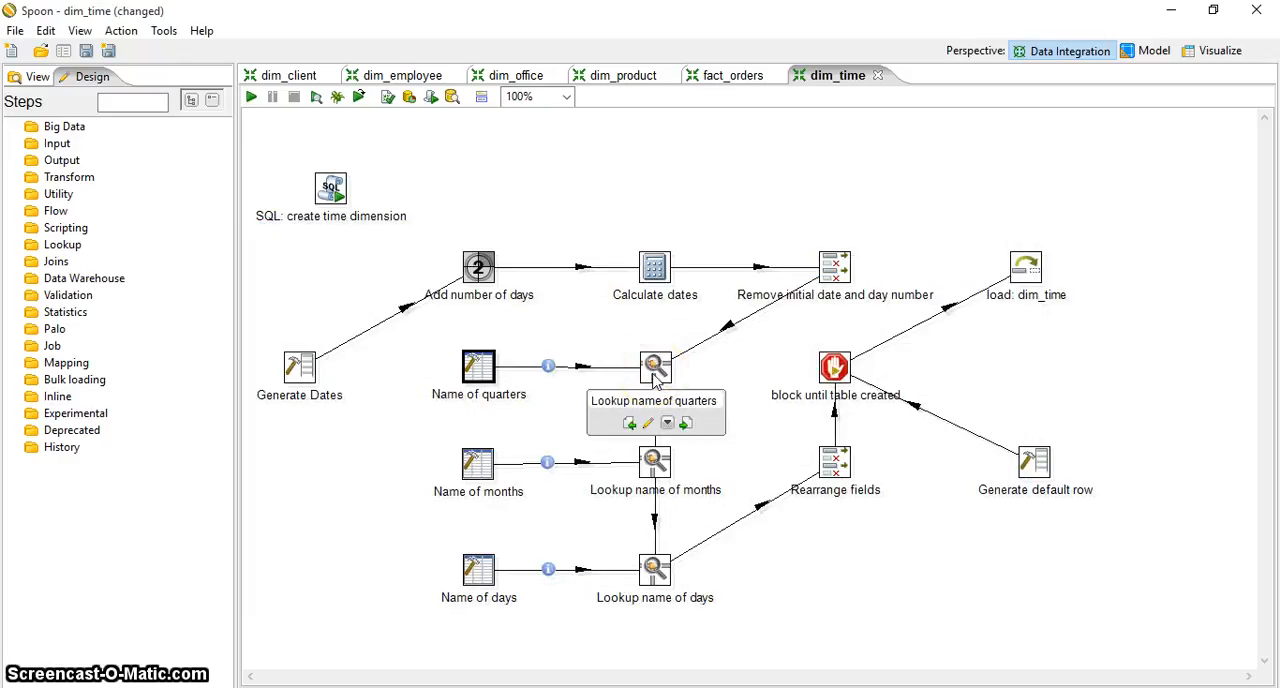
Examine the source step, lookup key and retrieved field in the "Lookup name of quarters" step
{"action": "double_click", "coordinate": [657, 370]}
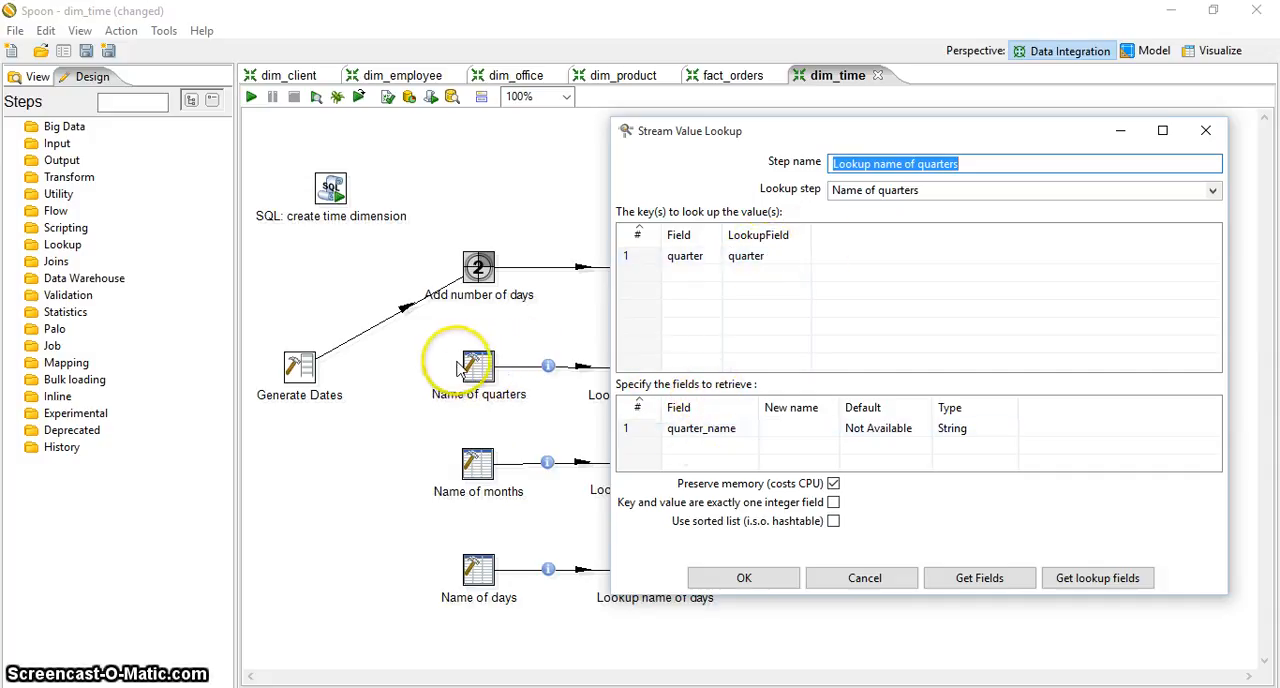
{"action": "mouse_move", "coordinate": [481, 383]}
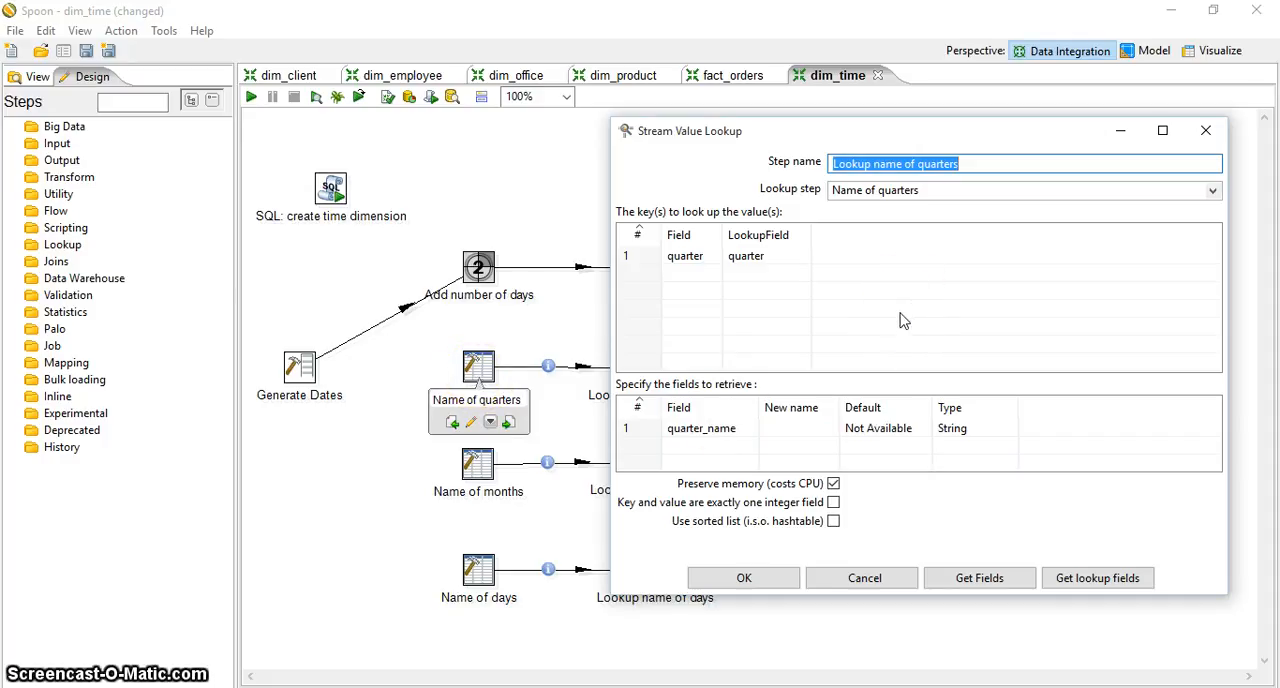
{"action": "left_click", "coordinate": [766, 577]}
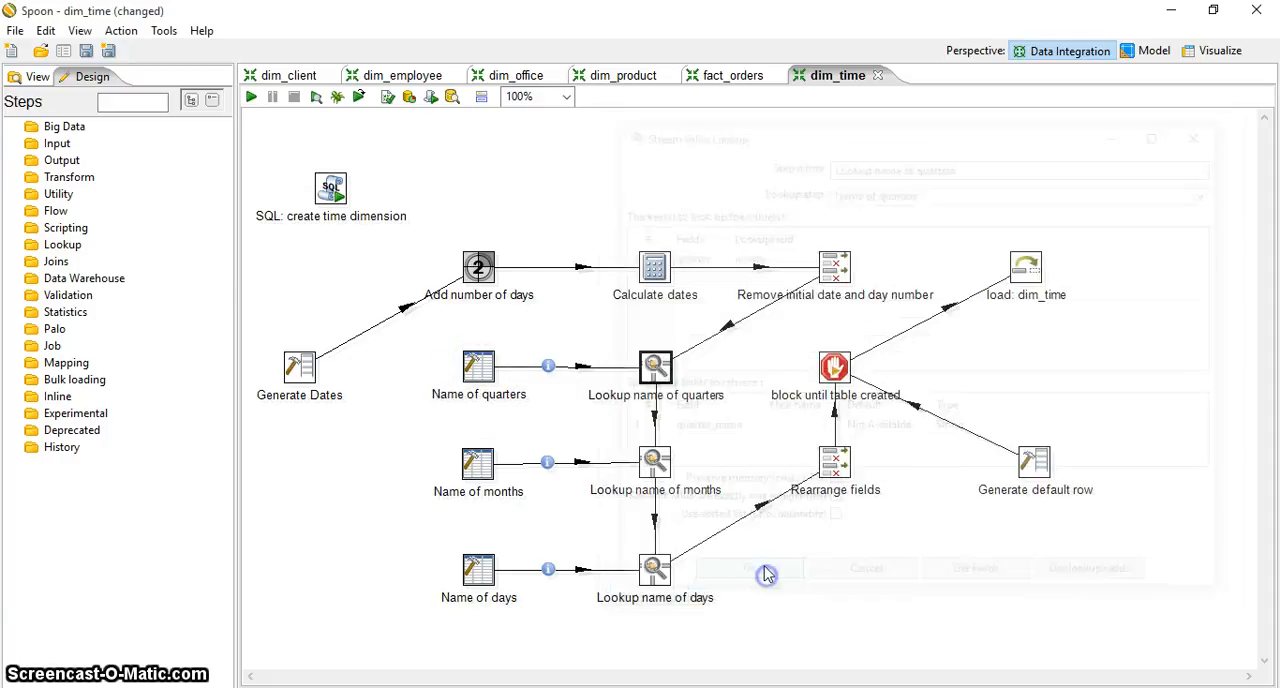
Examine the field definitions and constant data rows of the "Name of months" step
{"action": "mouse_move", "coordinate": [652, 456]}
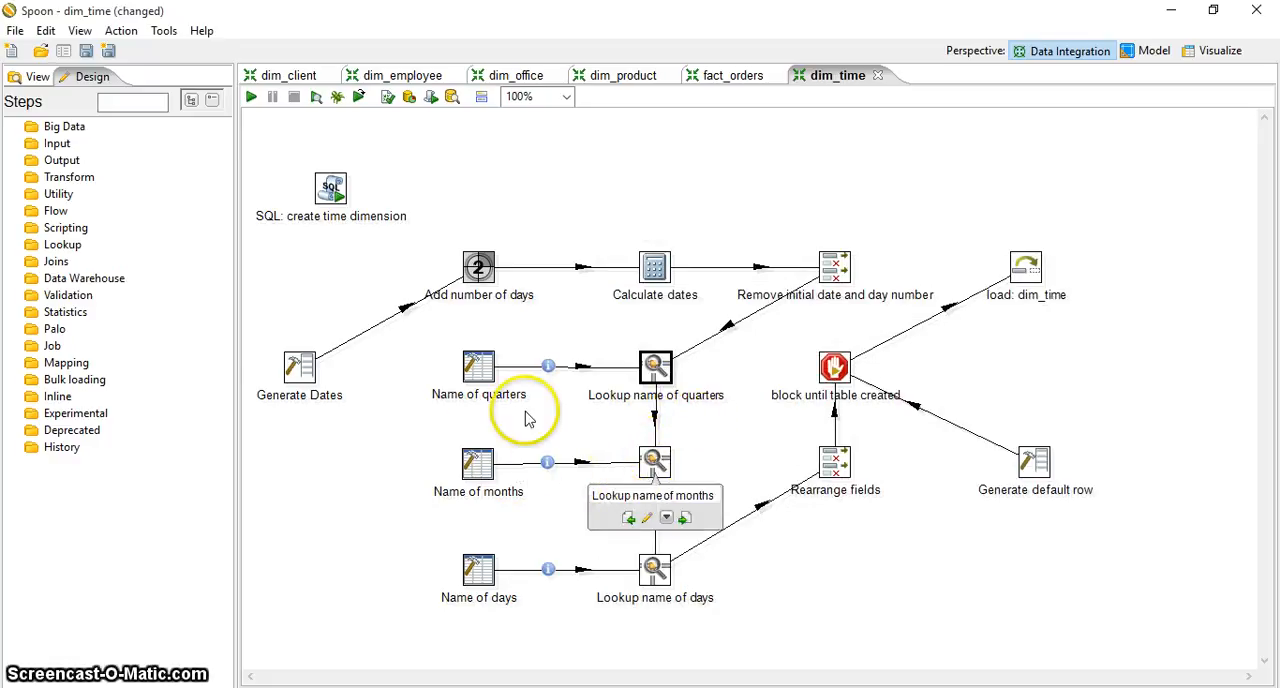
{"action": "double_click", "coordinate": [477, 466]}
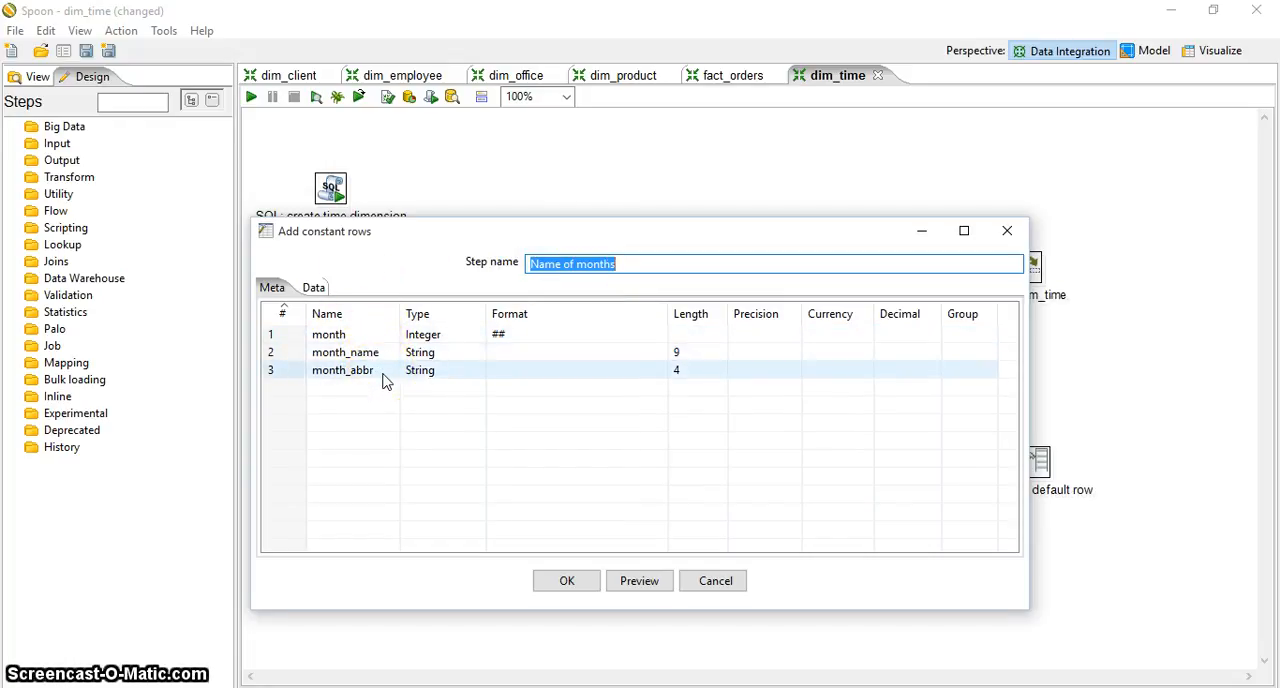
{"action": "left_click", "coordinate": [333, 319]}
{"action": "left_click", "coordinate": [313, 287]}
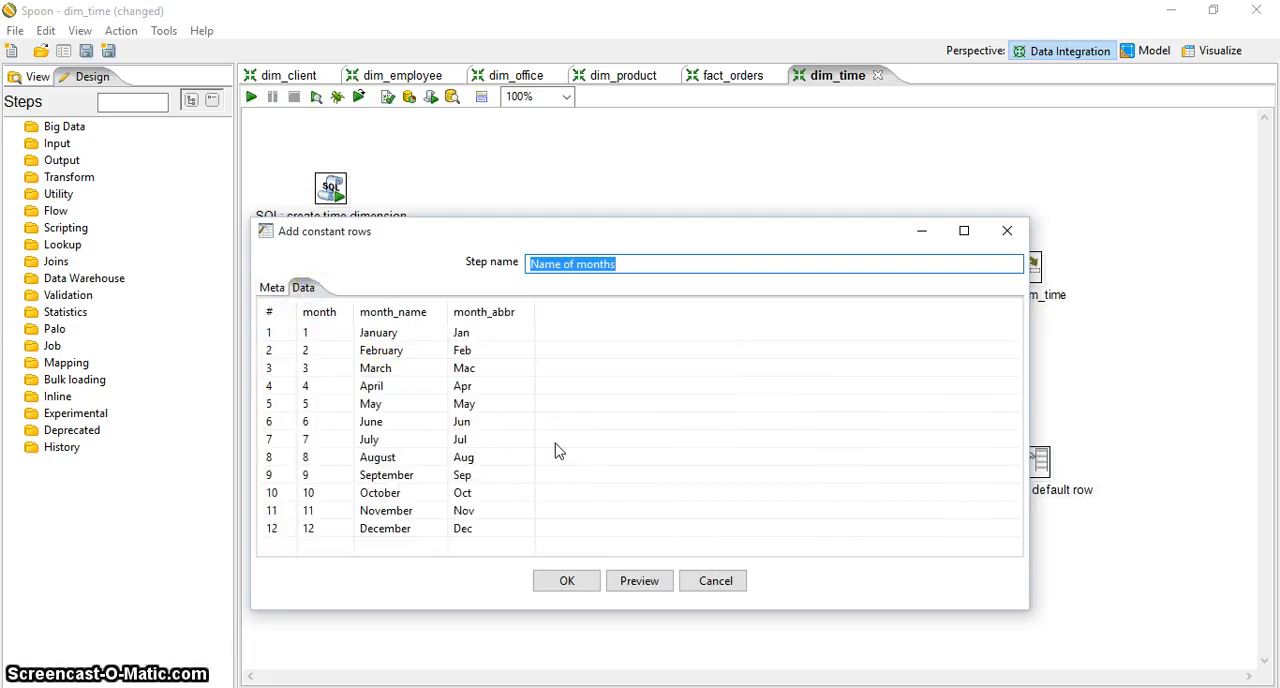
{"action": "left_click", "coordinate": [567, 580]}
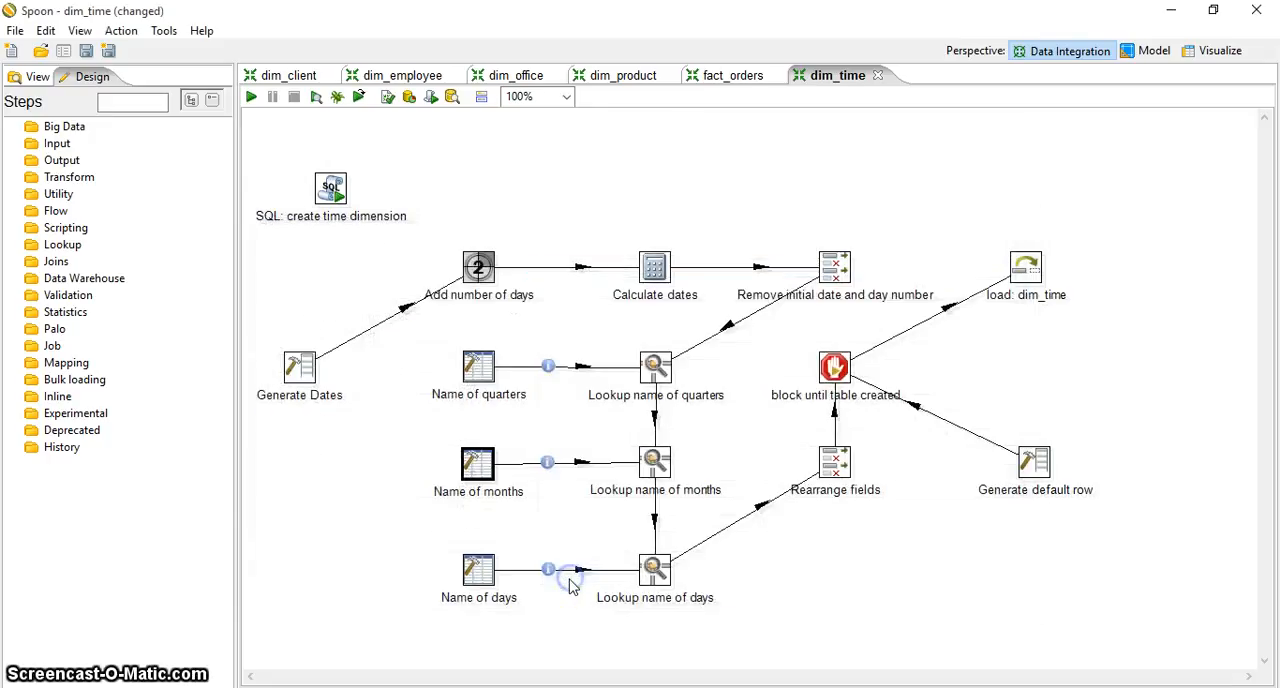
Examine the source step, lookup key and retrieved fields in the "Lookup name of months" step
{"action": "double_click", "coordinate": [655, 462]}
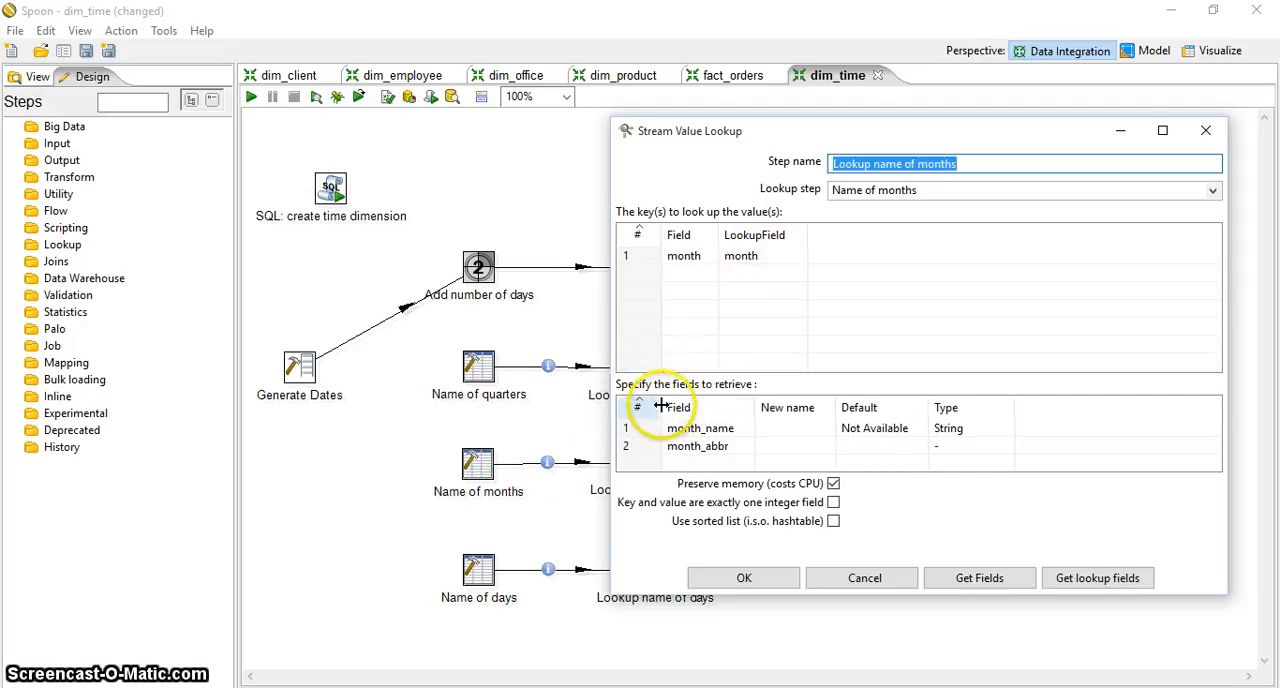
{"action": "left_click", "coordinate": [671, 447]}
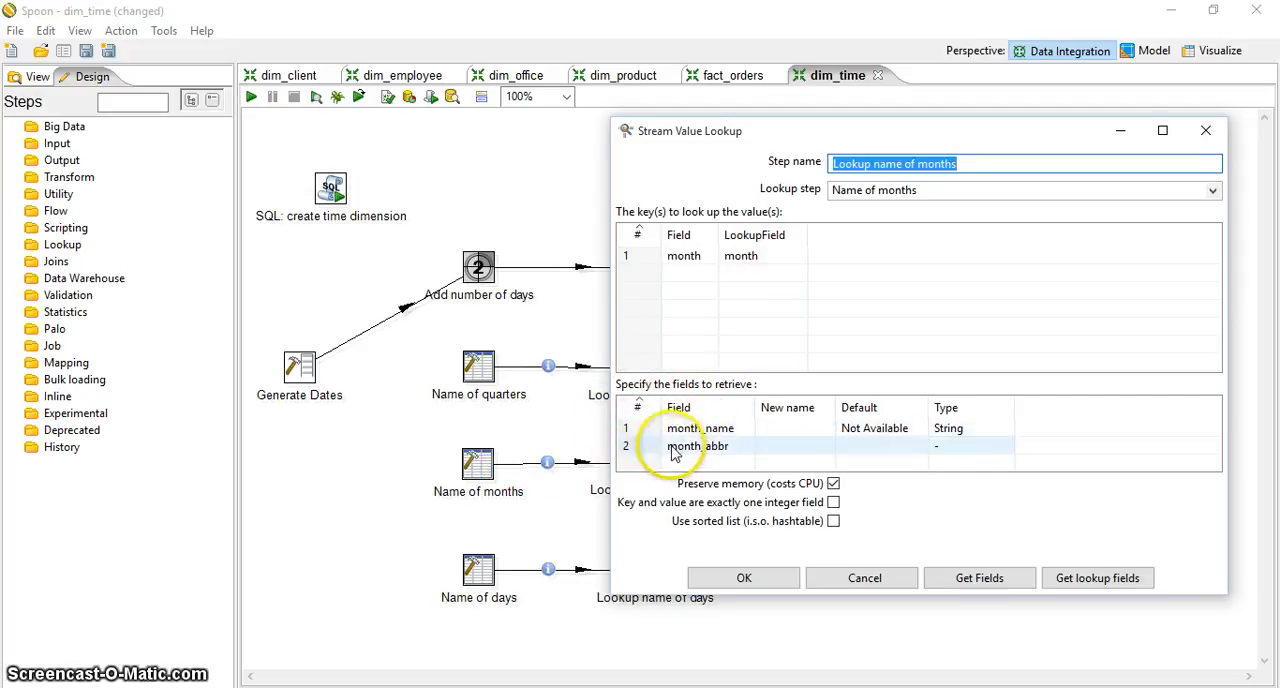
{"action": "left_click", "coordinate": [768, 577]}
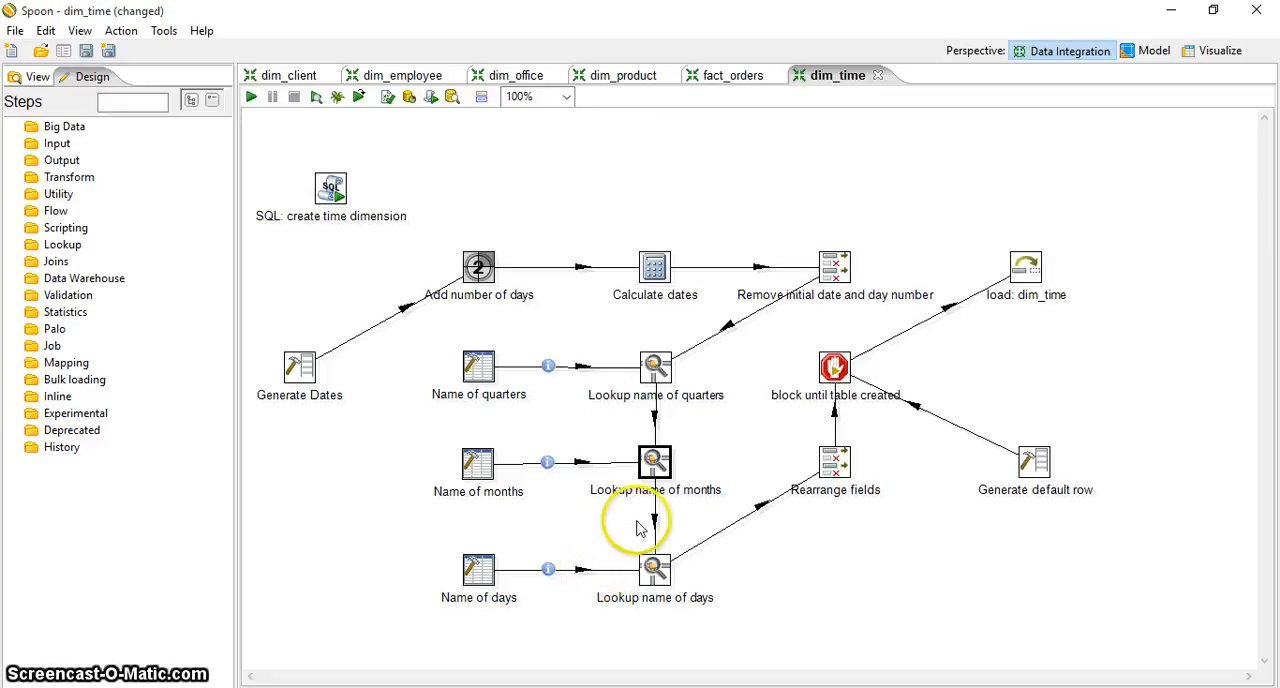
Examine the constant day rows of the "Name of days" step and recheck its field definitions
{"action": "mouse_move", "coordinate": [652, 578]}
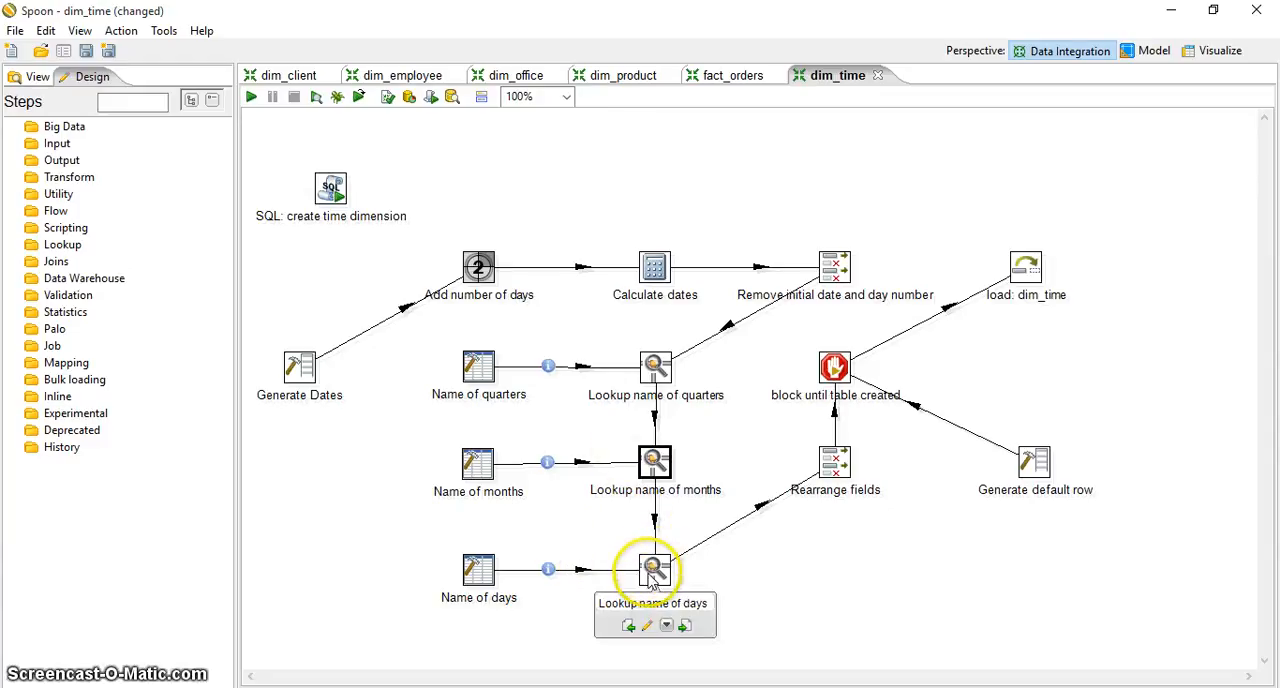
{"action": "double_click", "coordinate": [482, 570]}
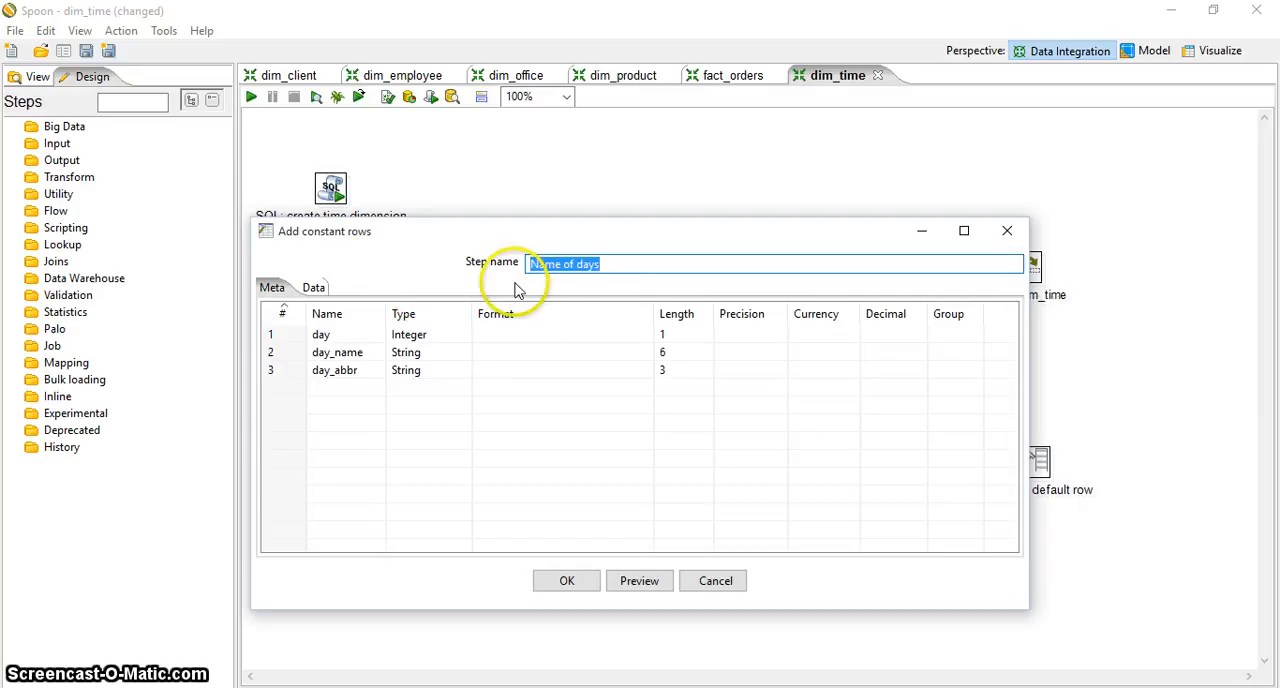
{"action": "left_click", "coordinate": [565, 264]}
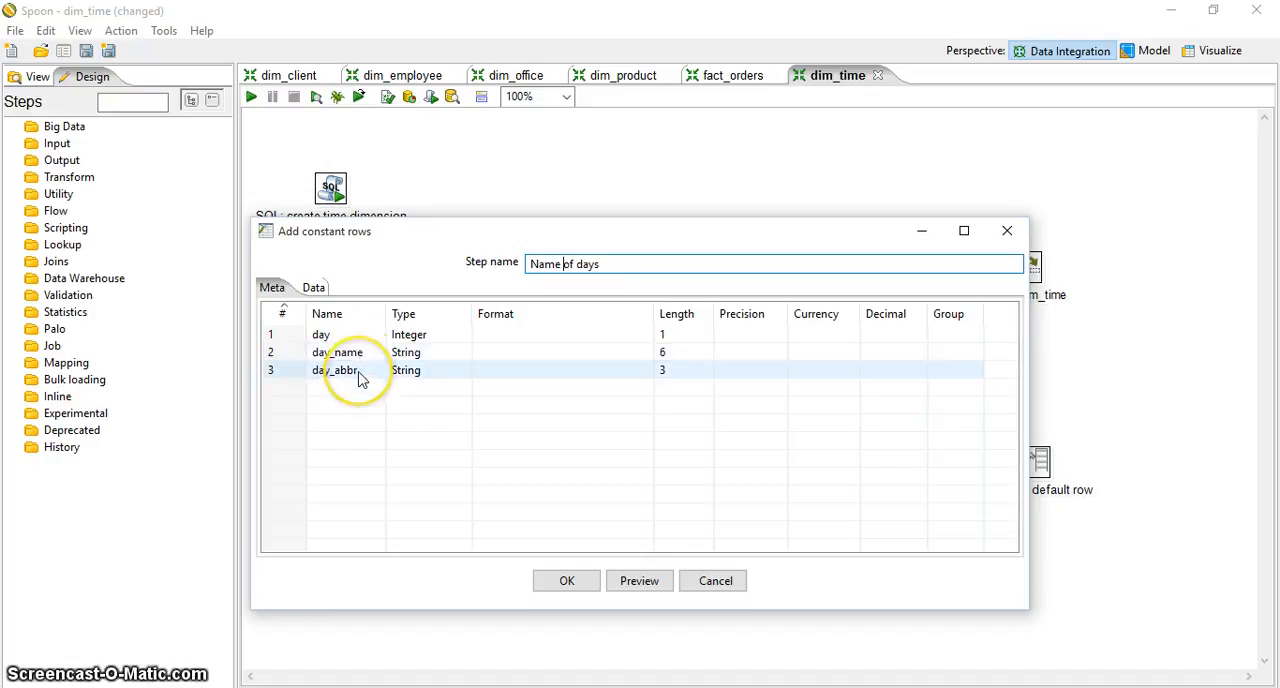
{"action": "left_click", "coordinate": [316, 288]}
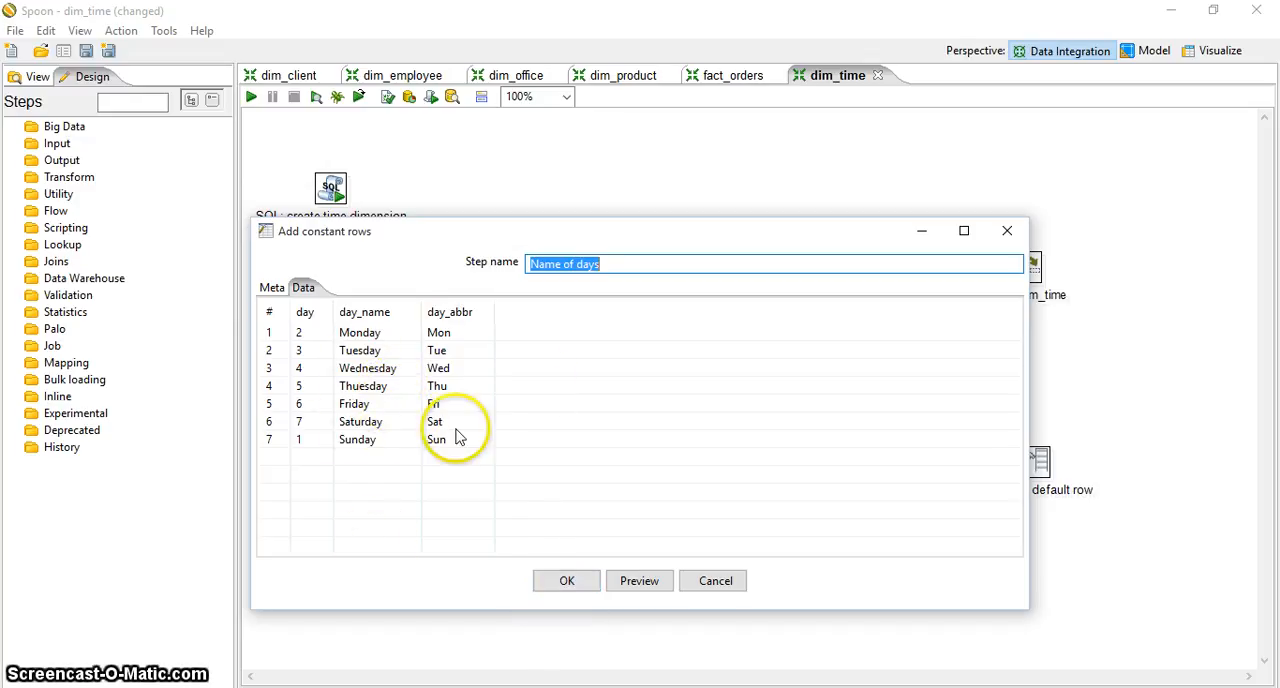
{"action": "left_click", "coordinate": [271, 287]}
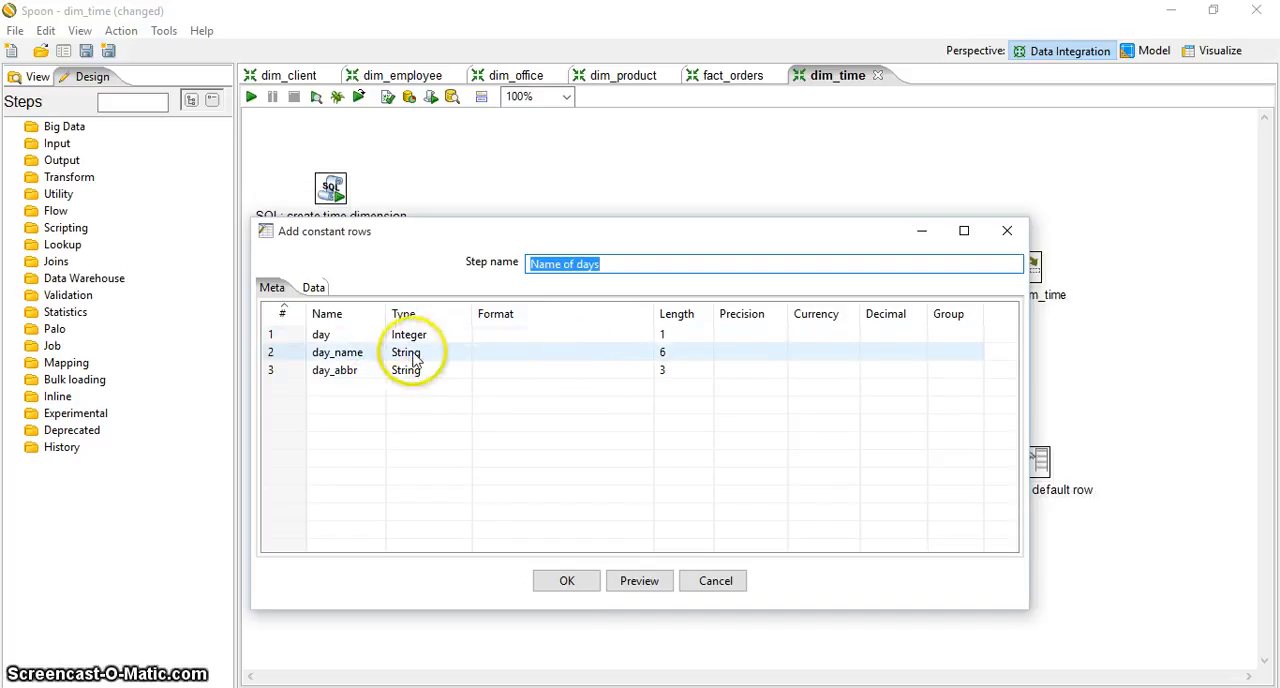
{"action": "left_click", "coordinate": [567, 580]}
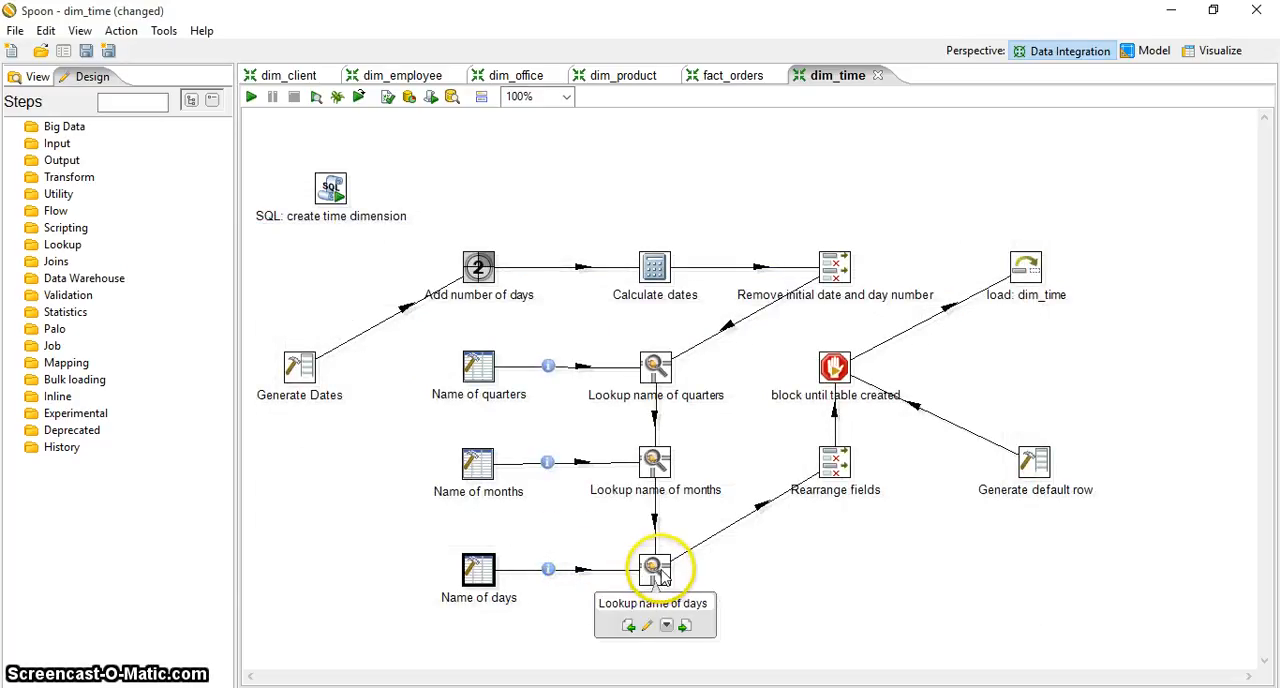
Examine the source step, lookup key and retrieved fields in the "Lookup name of days" step
{"action": "double_click", "coordinate": [656, 570]}
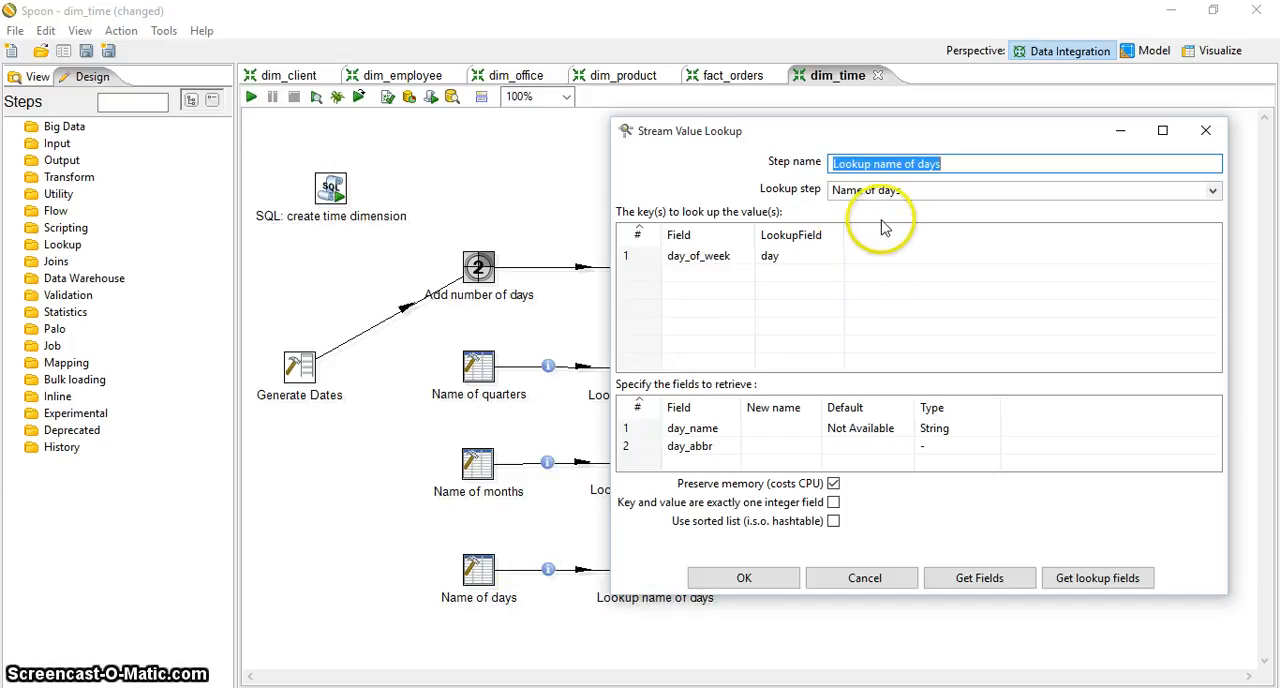
{"action": "left_click", "coordinate": [696, 262]}
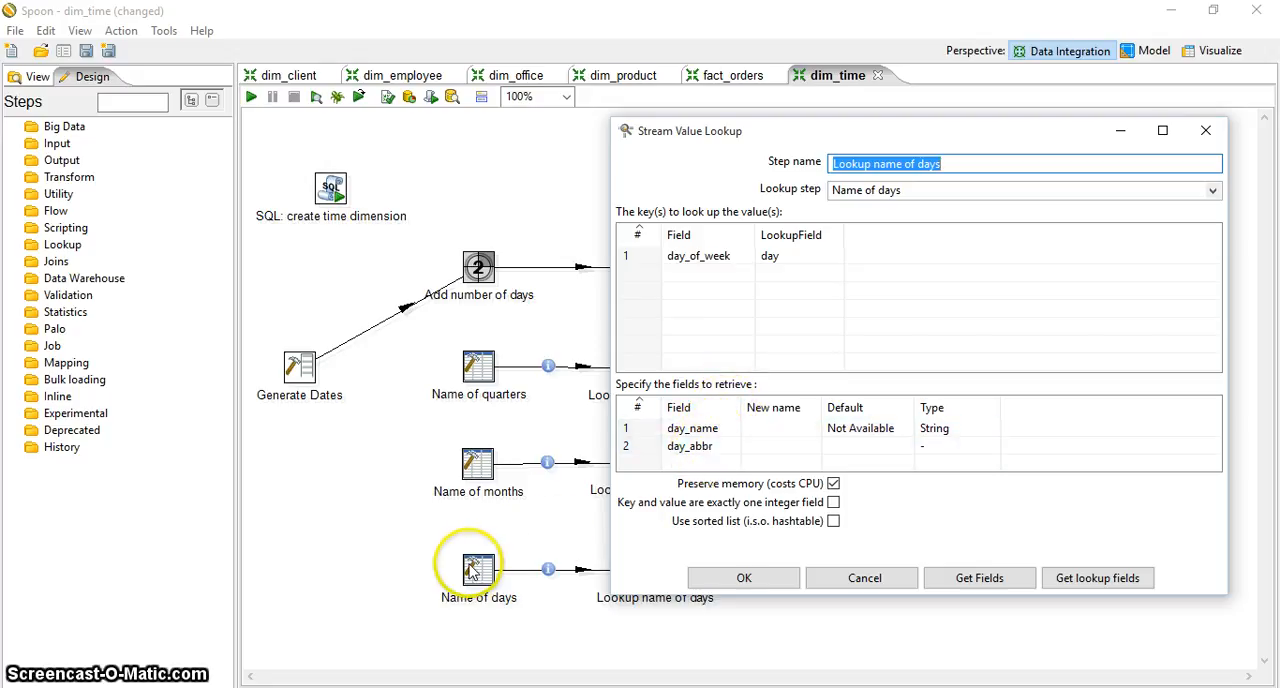
{"action": "mouse_move", "coordinate": [472, 572]}
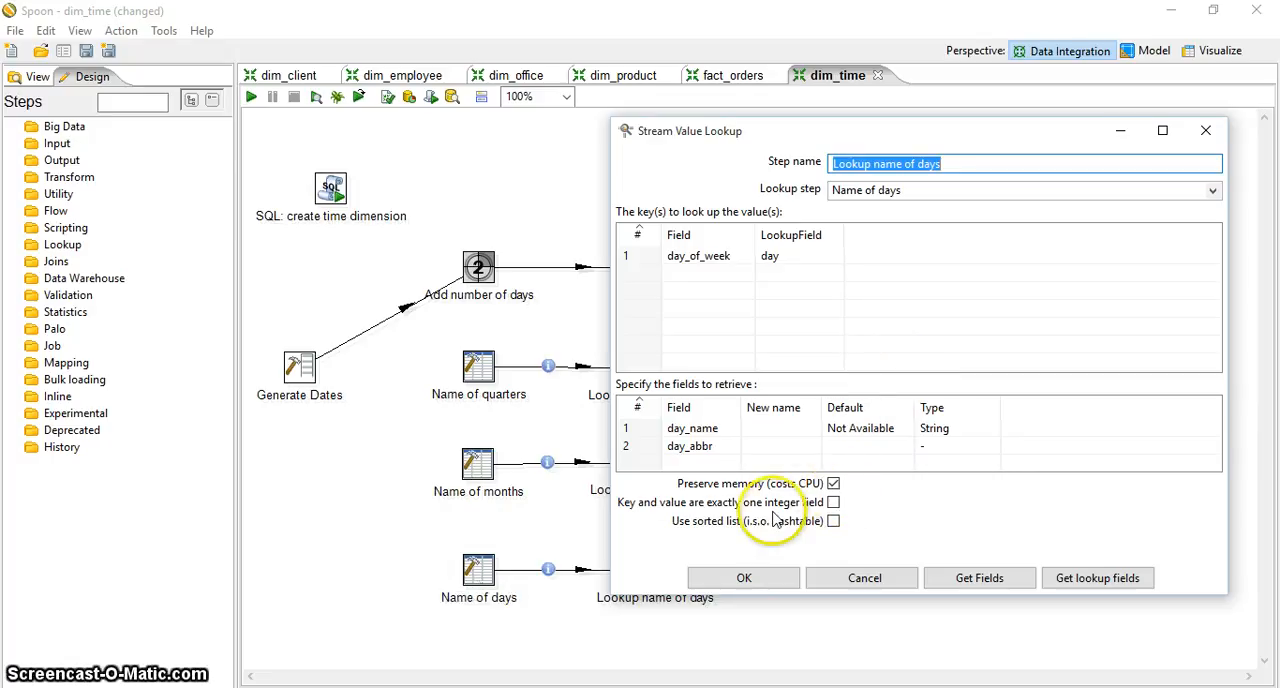
{"action": "left_click", "coordinate": [745, 578]}
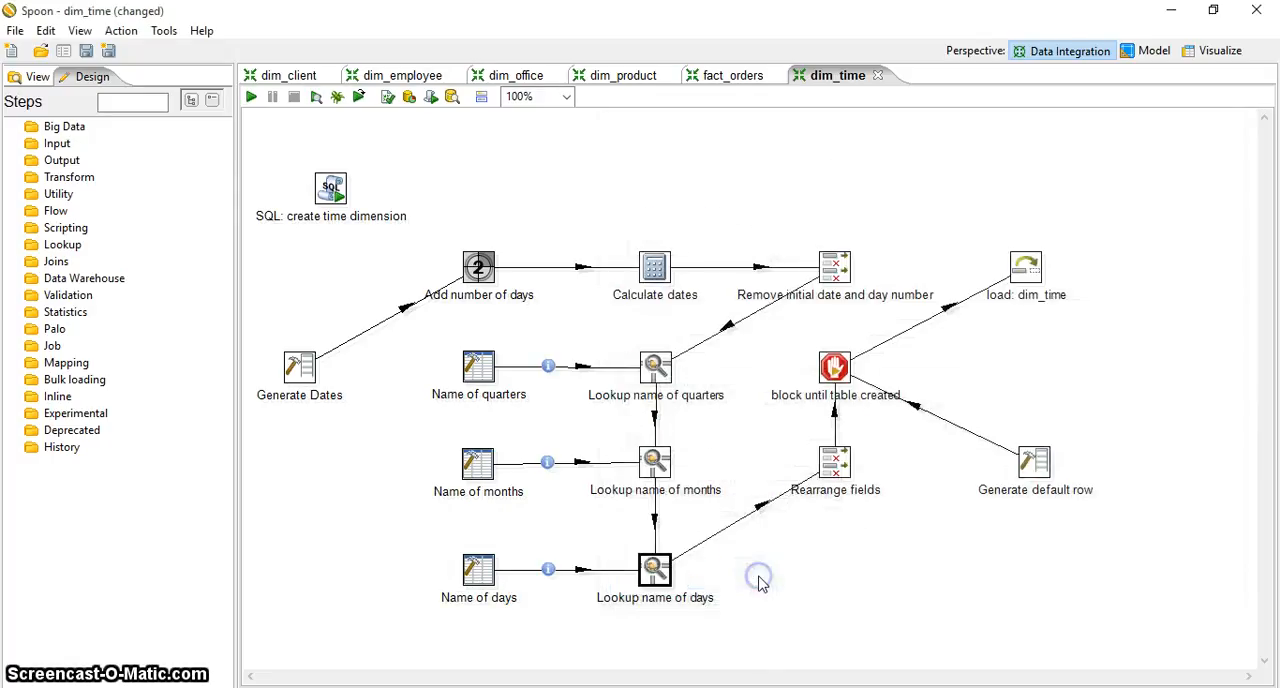
Examine the field order in the "Rearrange fields" step and query the incoming fields without adding any
{"action": "double_click", "coordinate": [830, 472]}
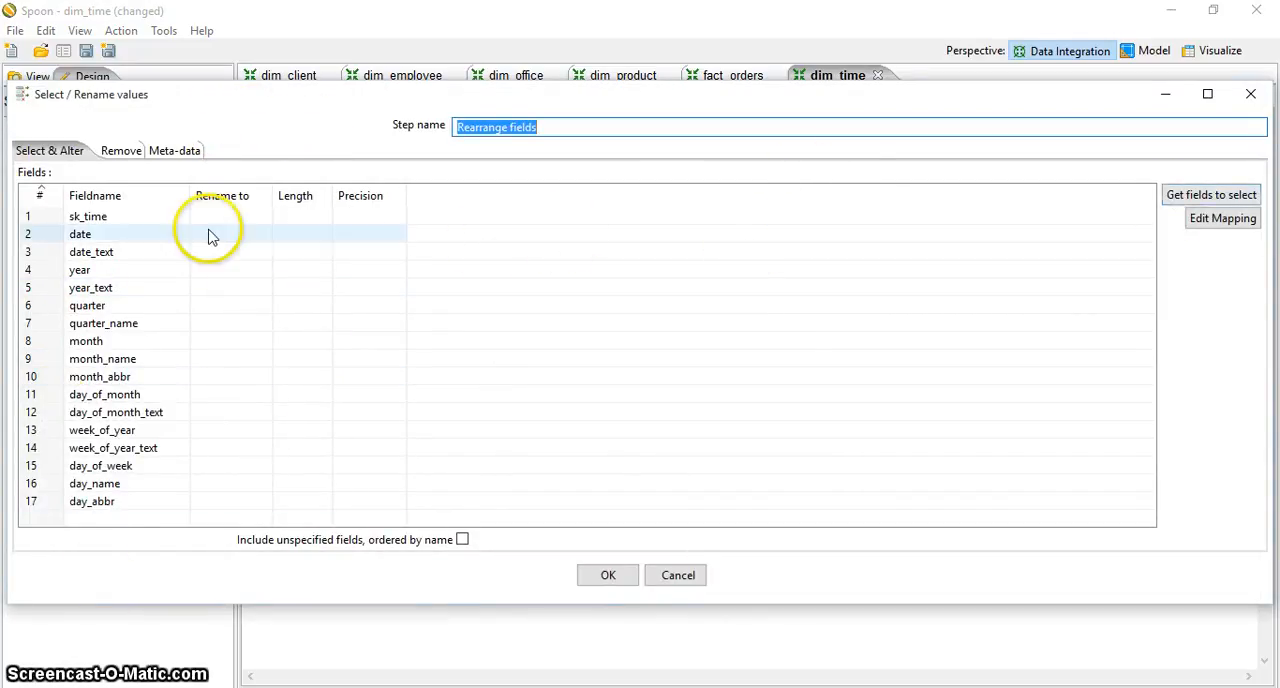
{"action": "left_click", "coordinate": [1178, 198]}
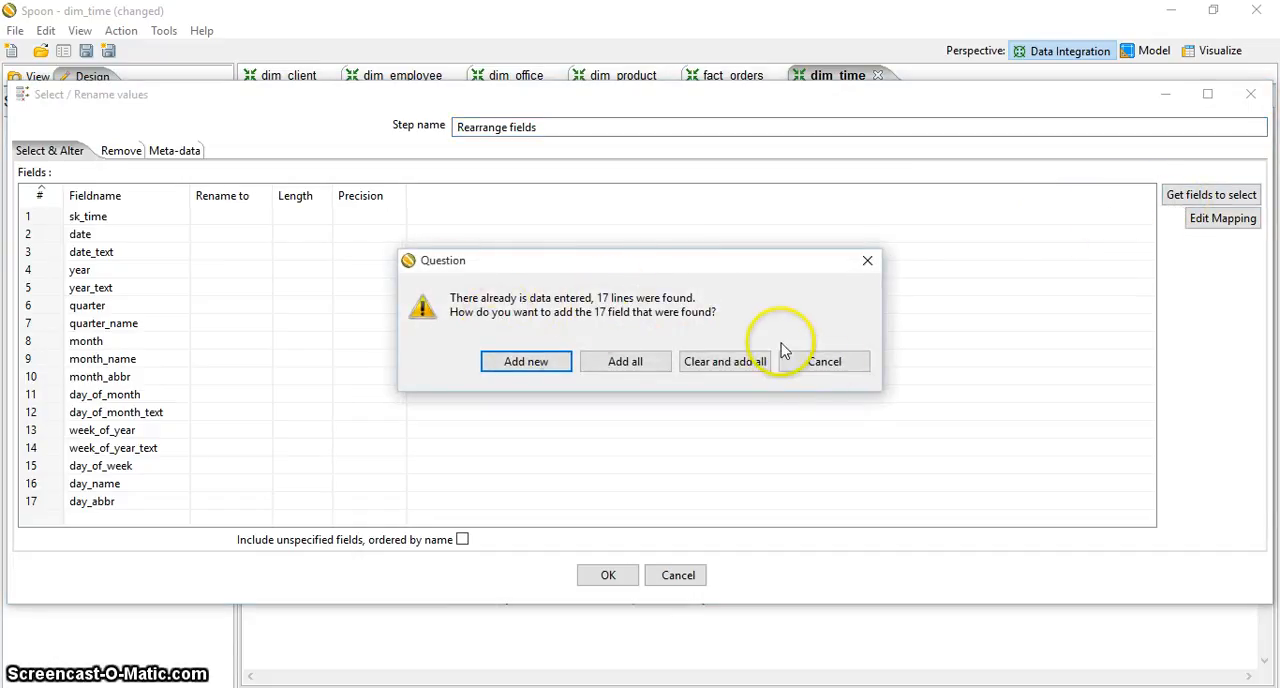
{"action": "left_click", "coordinate": [840, 365]}
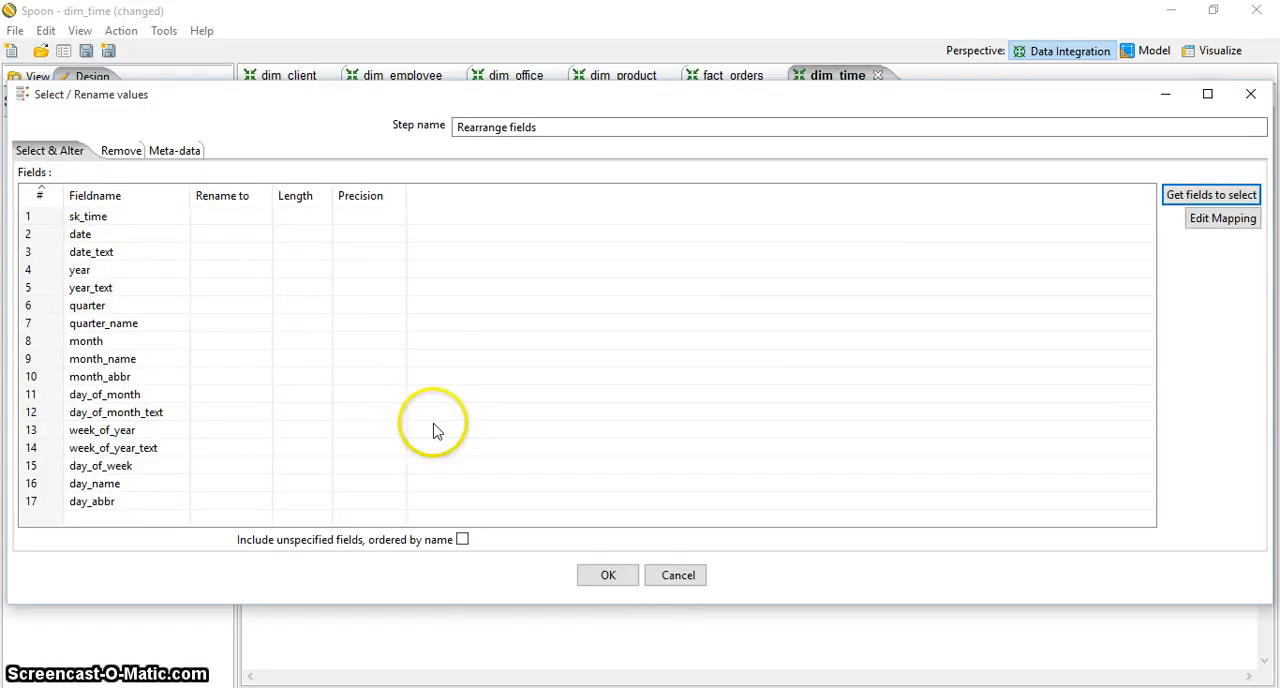
{"action": "left_click", "coordinate": [605, 574]}
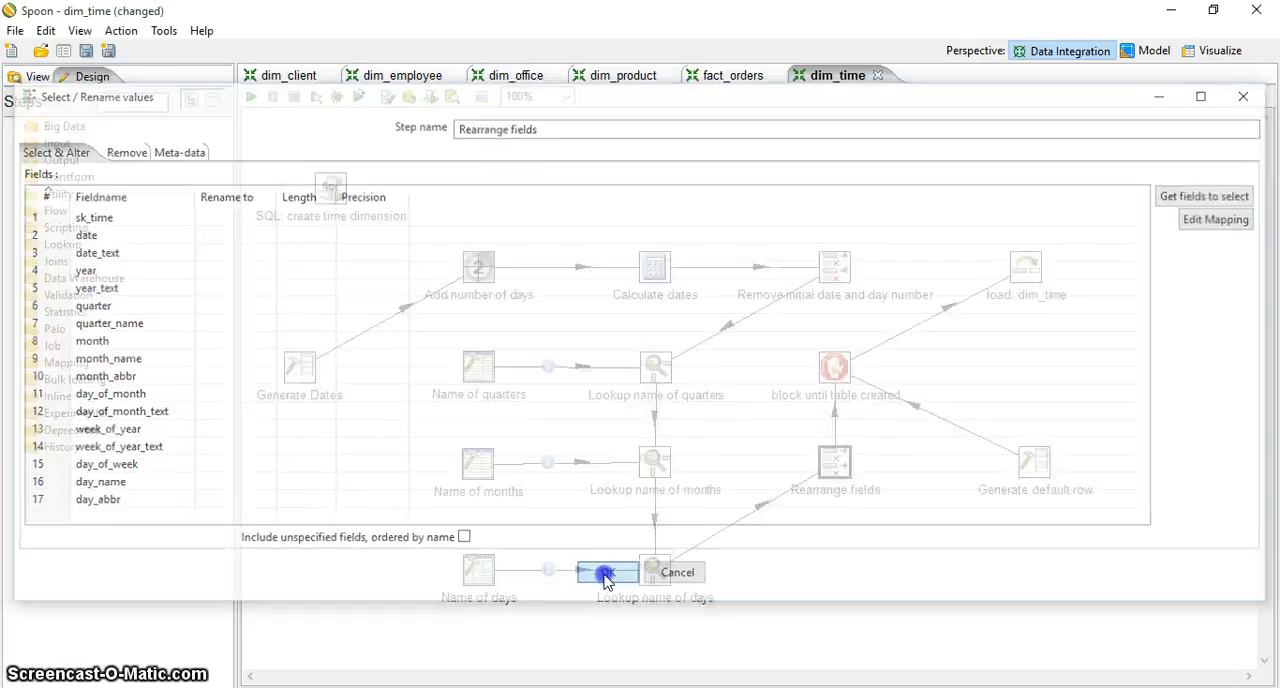
Examine which step "block until table created" watches and how it relates to the table creation and "Rearrange fields" steps
{"action": "mouse_move", "coordinate": [843, 452]}
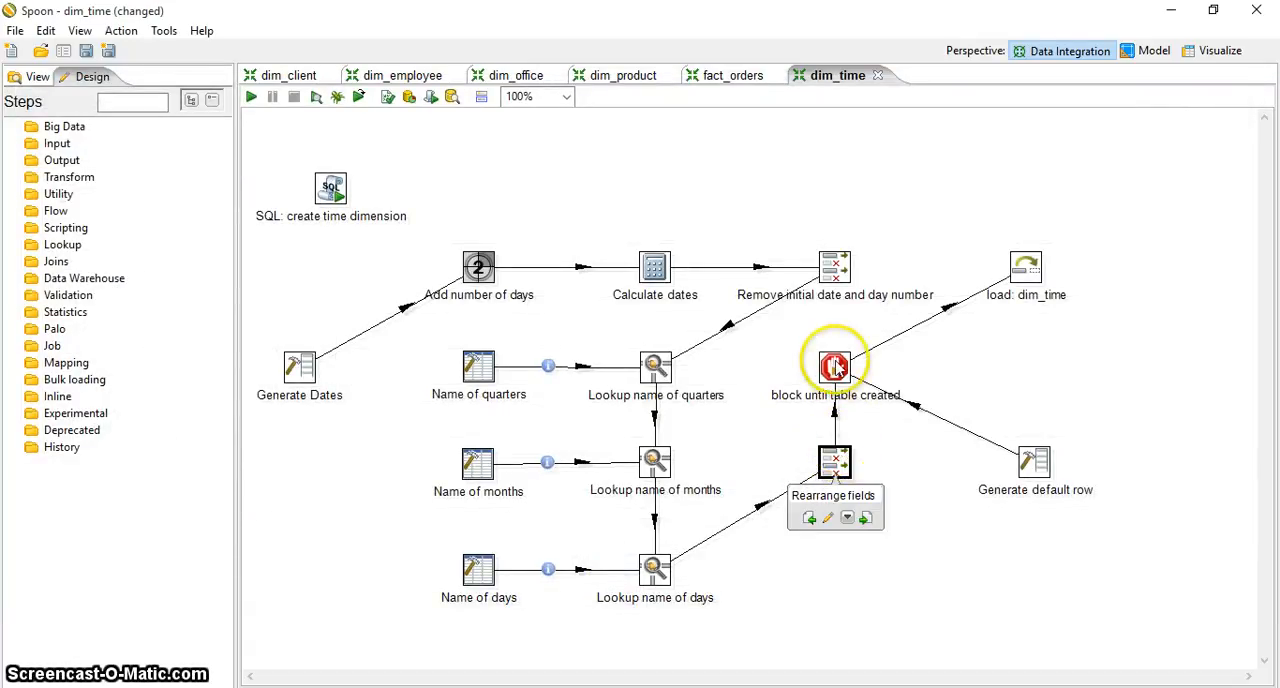
{"action": "mouse_move", "coordinate": [835, 370]}
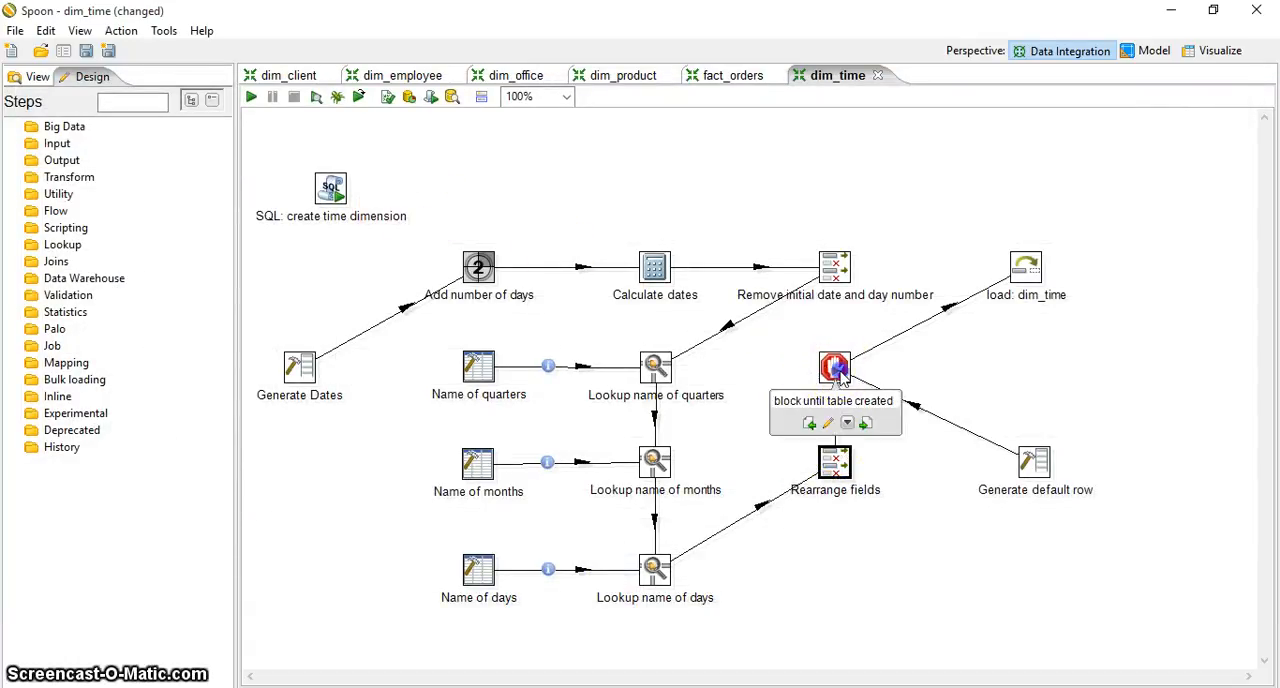
{"action": "double_click", "coordinate": [835, 370]}
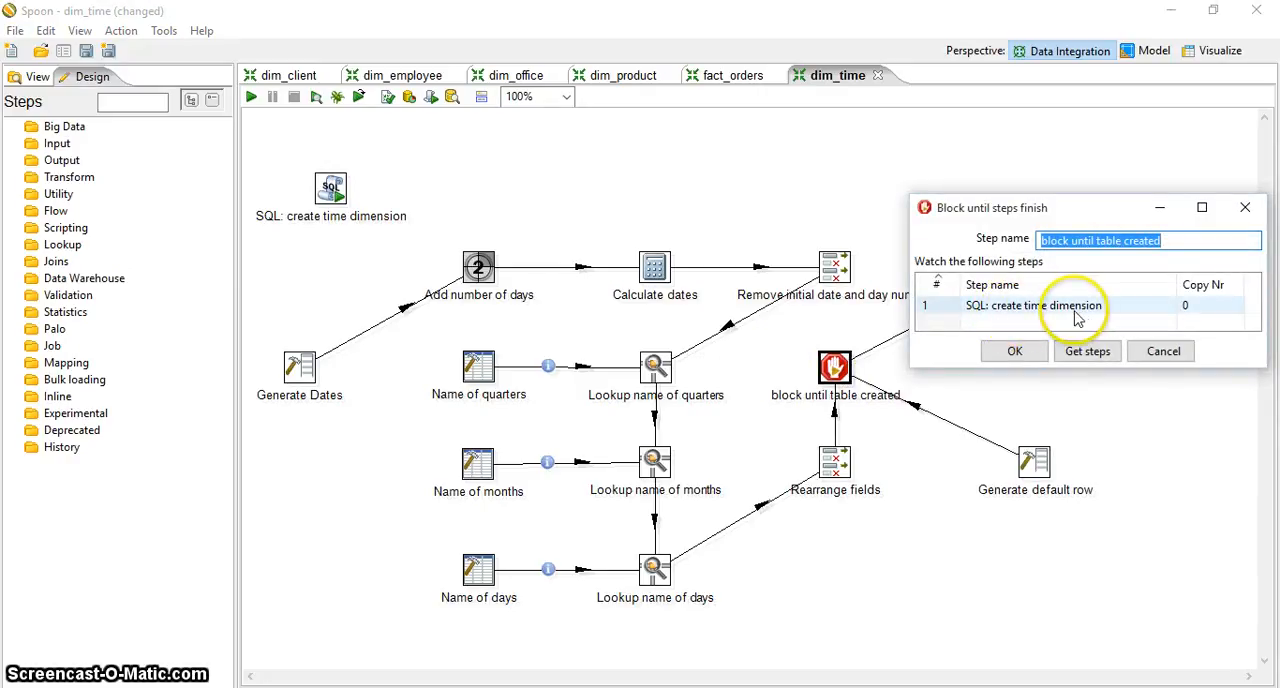
{"action": "mouse_move", "coordinate": [337, 192]}
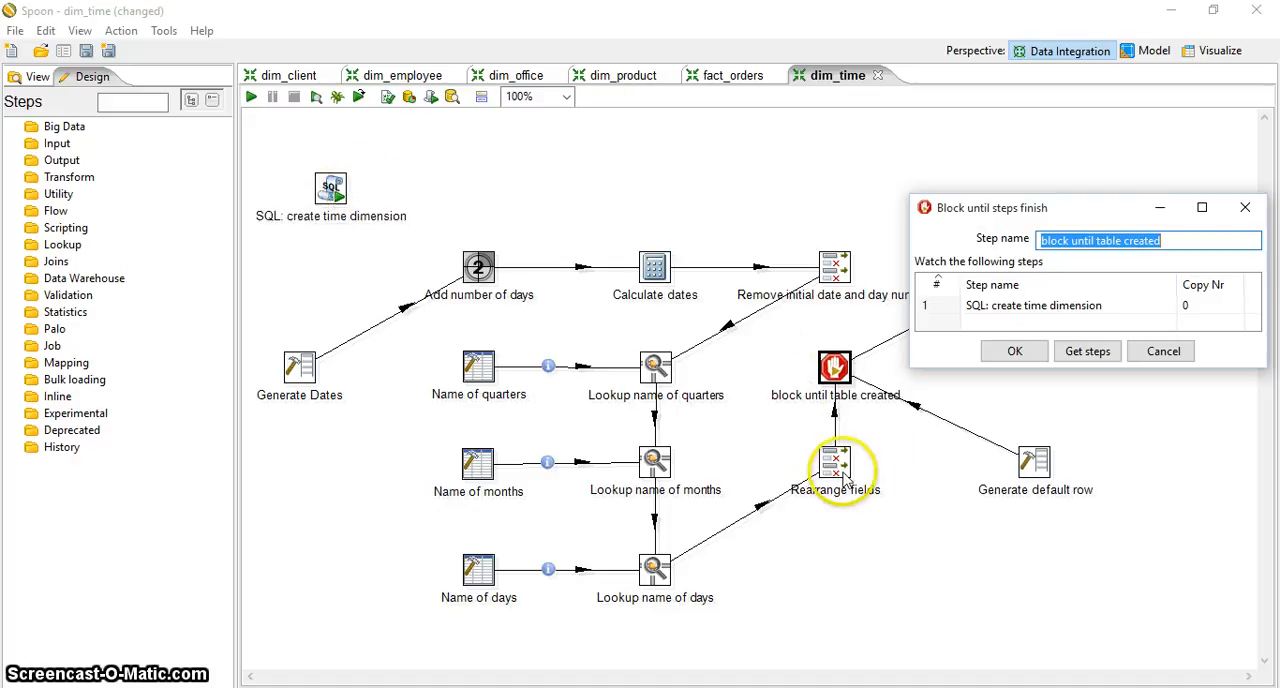
{"action": "mouse_move", "coordinate": [845, 480]}
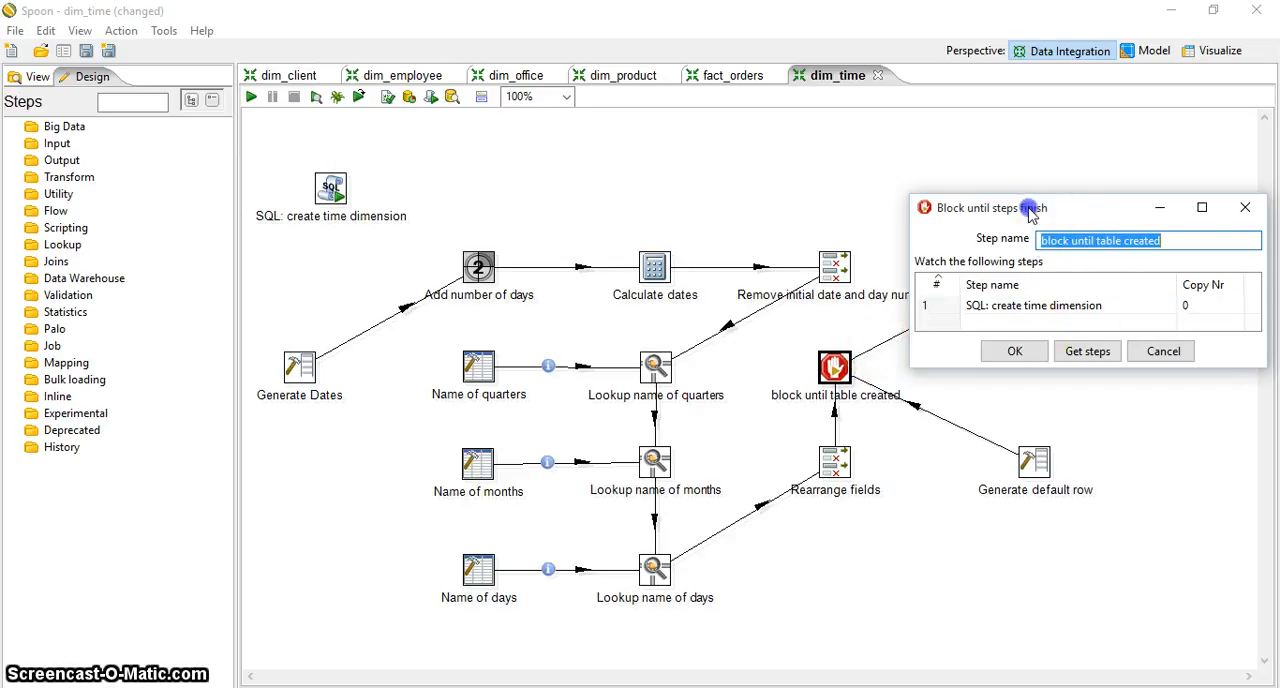
Choose "SQL: create time dimension" as the watched step in "block until table created" and accept the settings
{"action": "left_click_drag", "start_coordinate": [1030, 213], "coordinate": [1001, 207]}
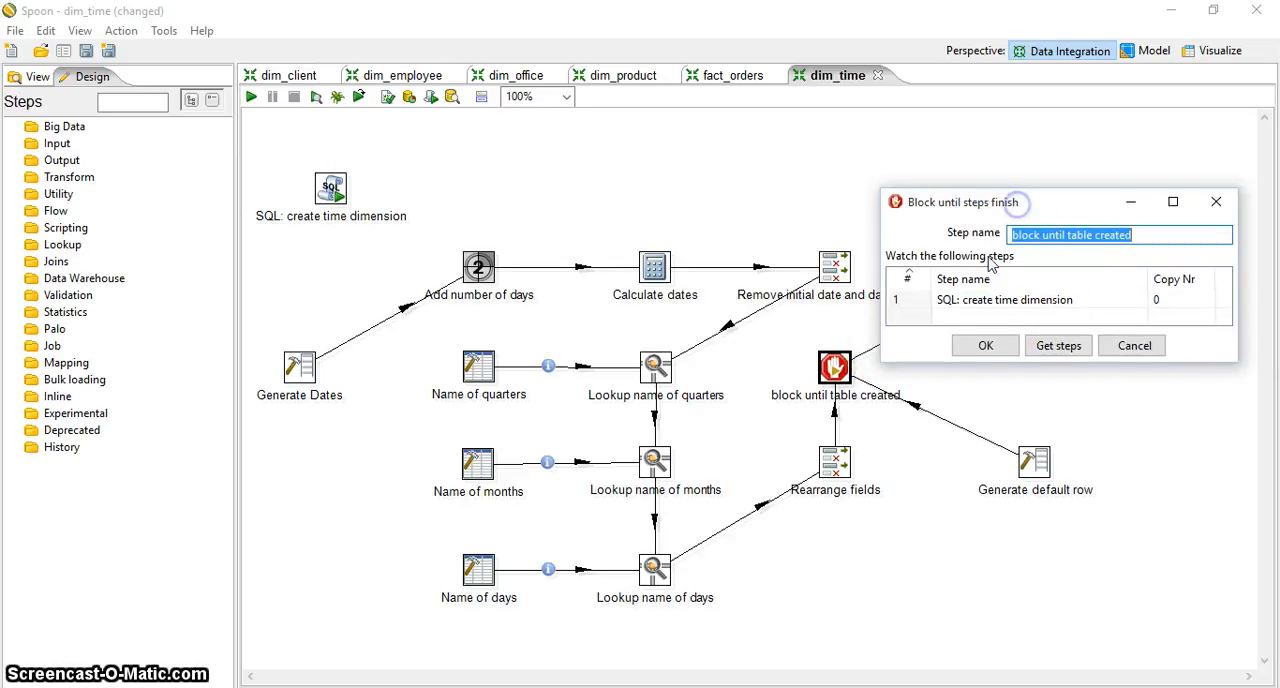
{"action": "left_click", "coordinate": [1128, 299]}
{"action": "left_click", "coordinate": [1137, 300]}
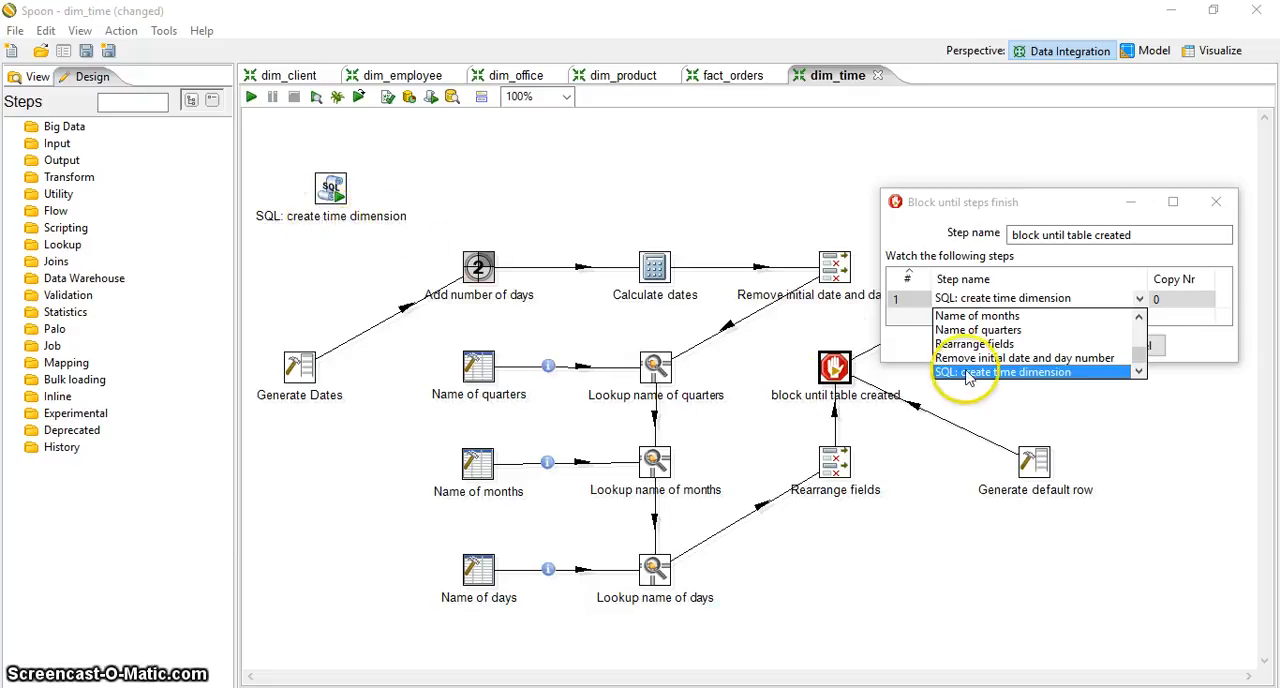
{"action": "left_click", "coordinate": [1001, 375]}
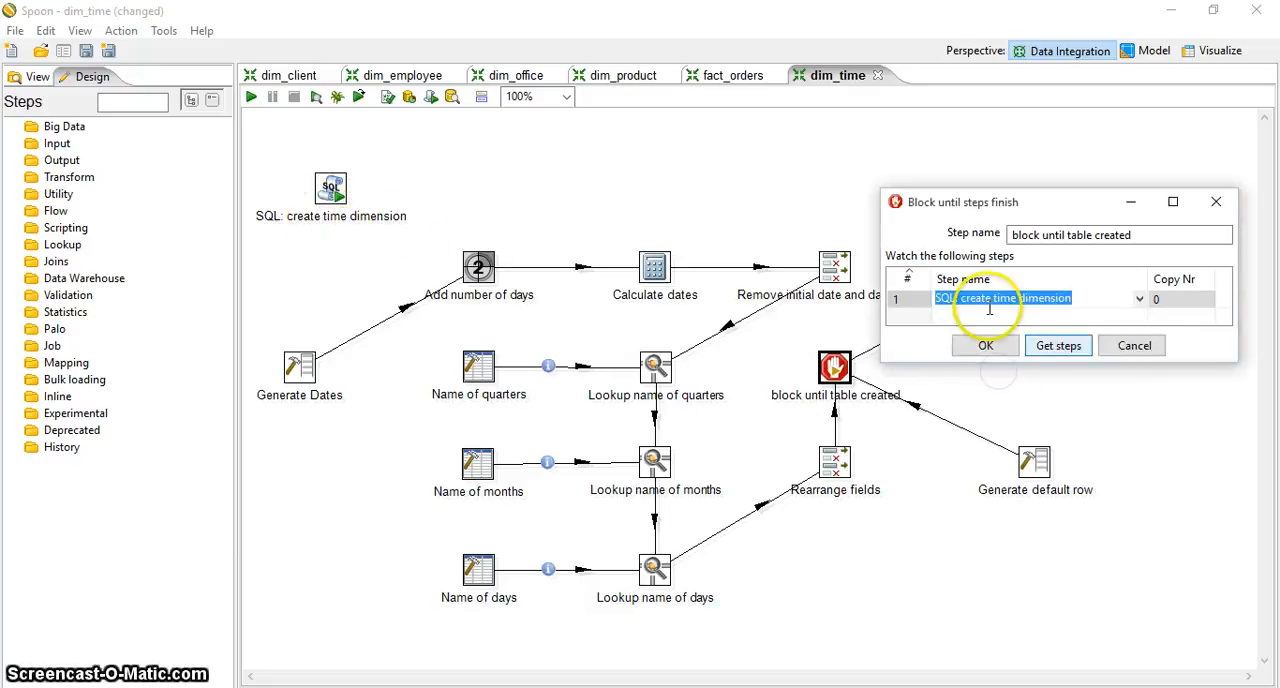
{"action": "left_click", "coordinate": [989, 346]}
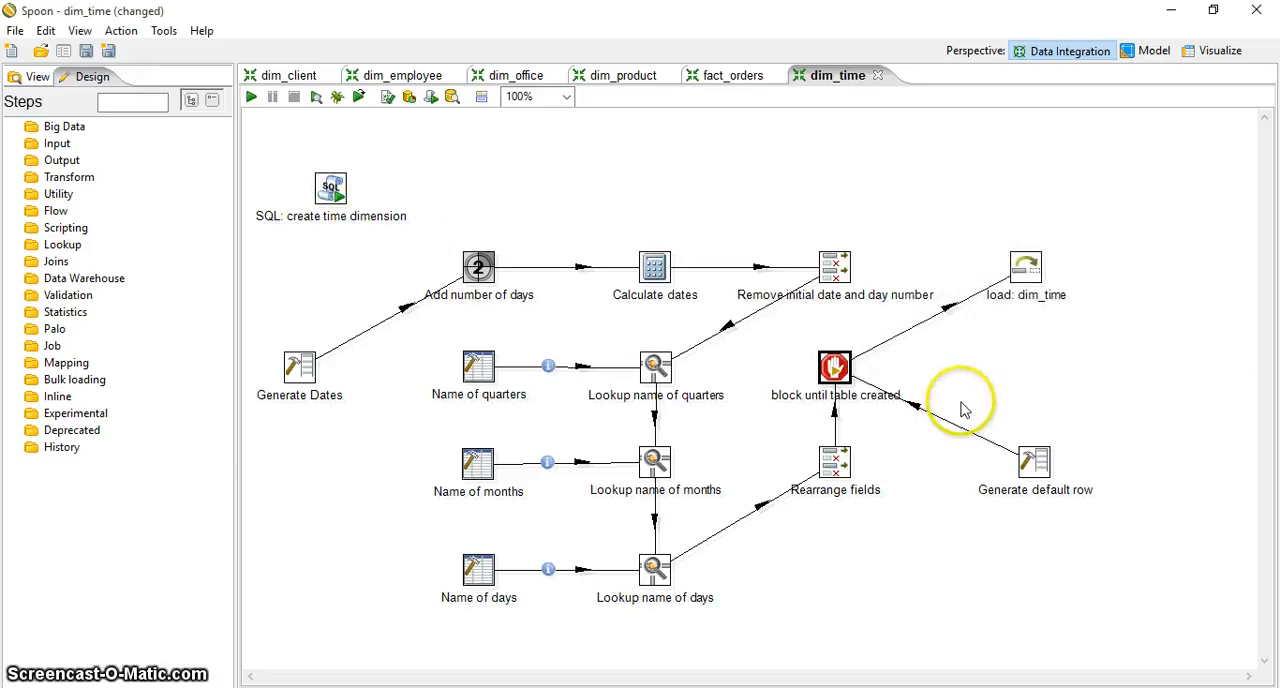
Examine the row limit, field types and default values of the "Generate default row" step, widening its window to show the full values
{"action": "double_click", "coordinate": [1048, 464]}
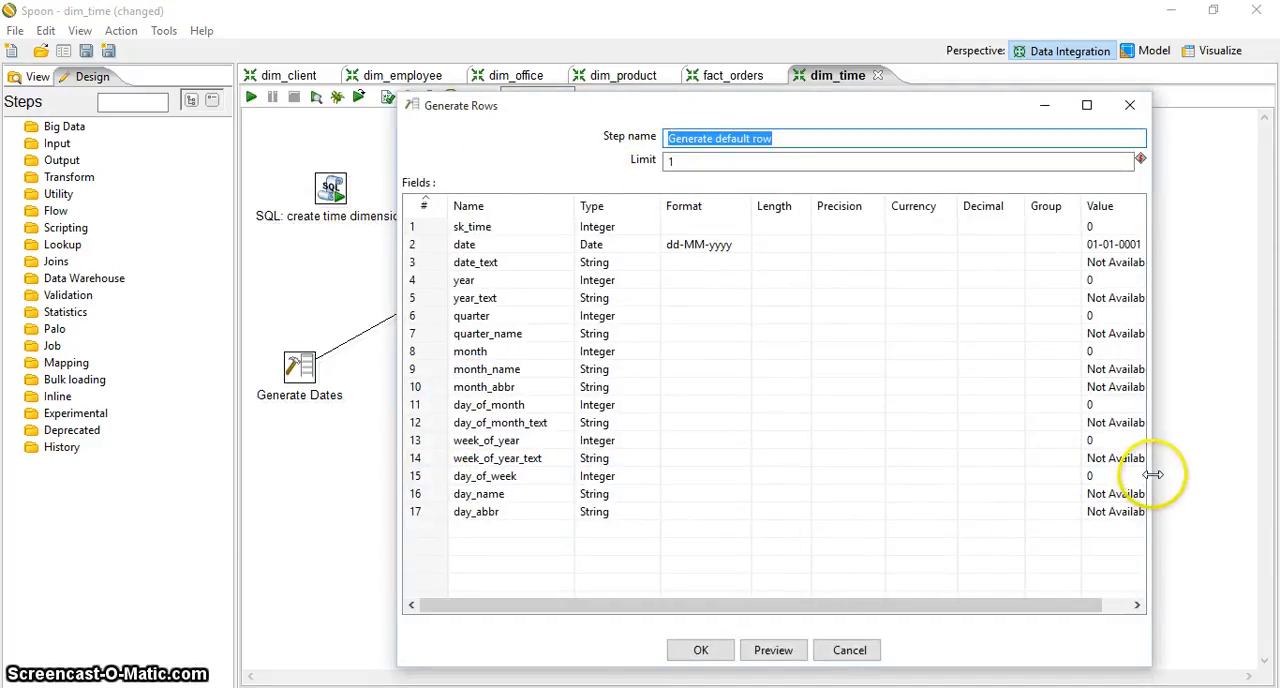
{"action": "left_click_drag", "start_coordinate": [1151, 470], "coordinate": [1226, 478]}
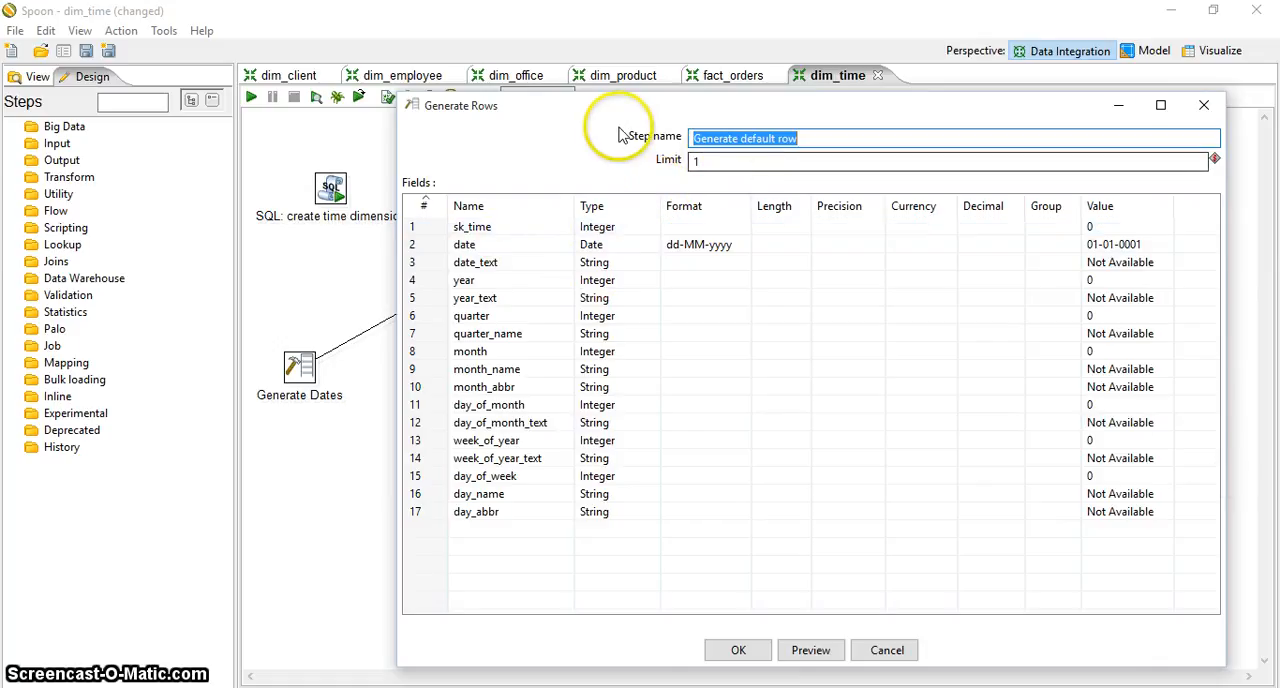
{"action": "left_click", "coordinate": [800, 138]}
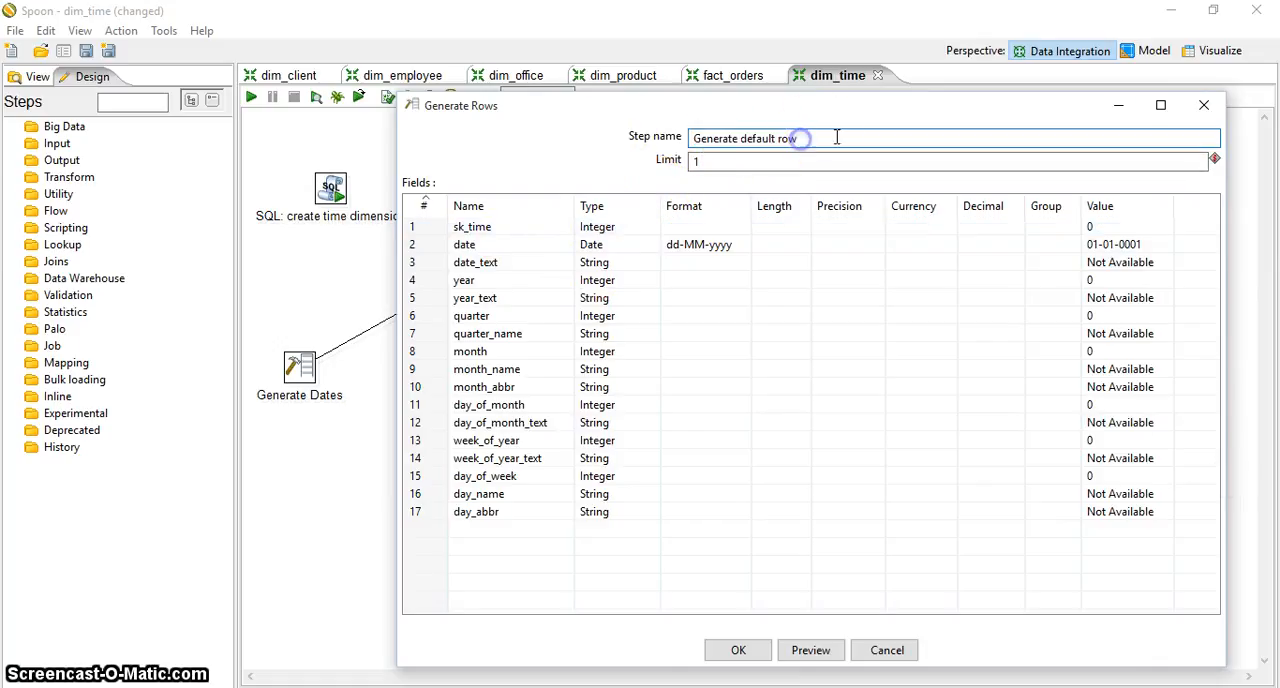
{"action": "left_click", "coordinate": [765, 161]}
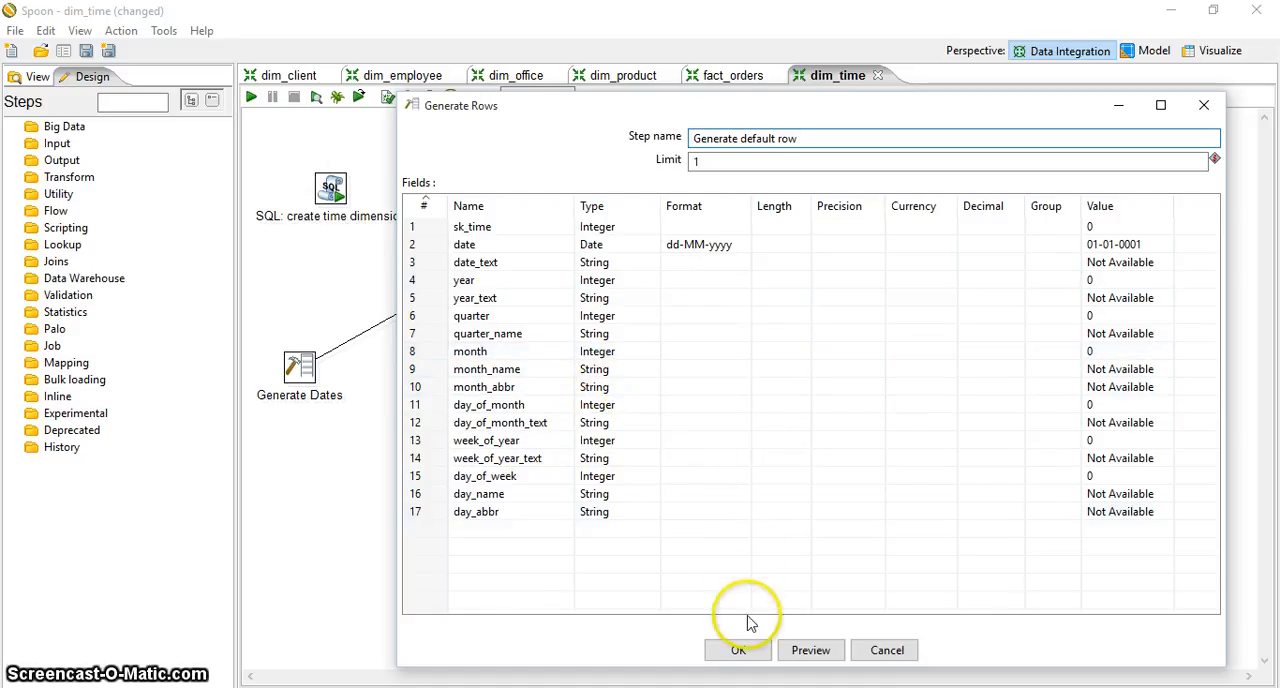
{"action": "left_click", "coordinate": [740, 651]}
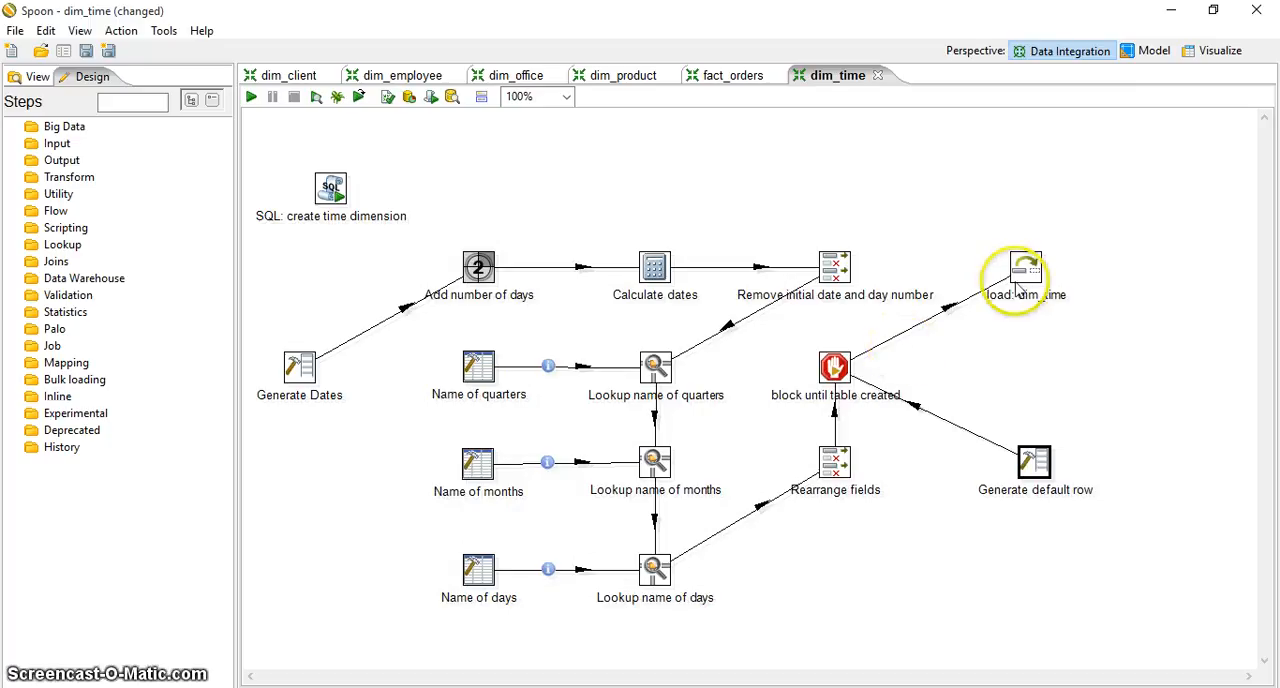
Examine the connection, target table, lookup key and all update field mappings of the "load: dim_time" step, accepting its settings
{"action": "mouse_move", "coordinate": [1020, 285]}
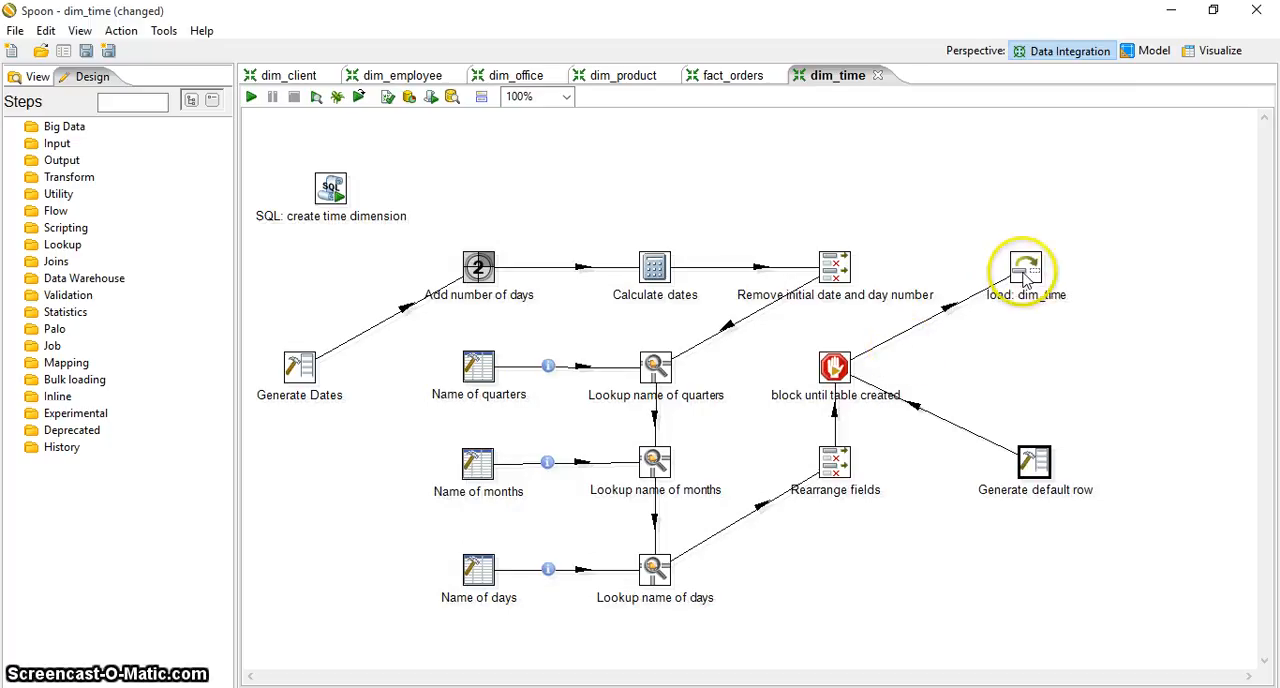
{"action": "double_click", "coordinate": [1025, 280]}
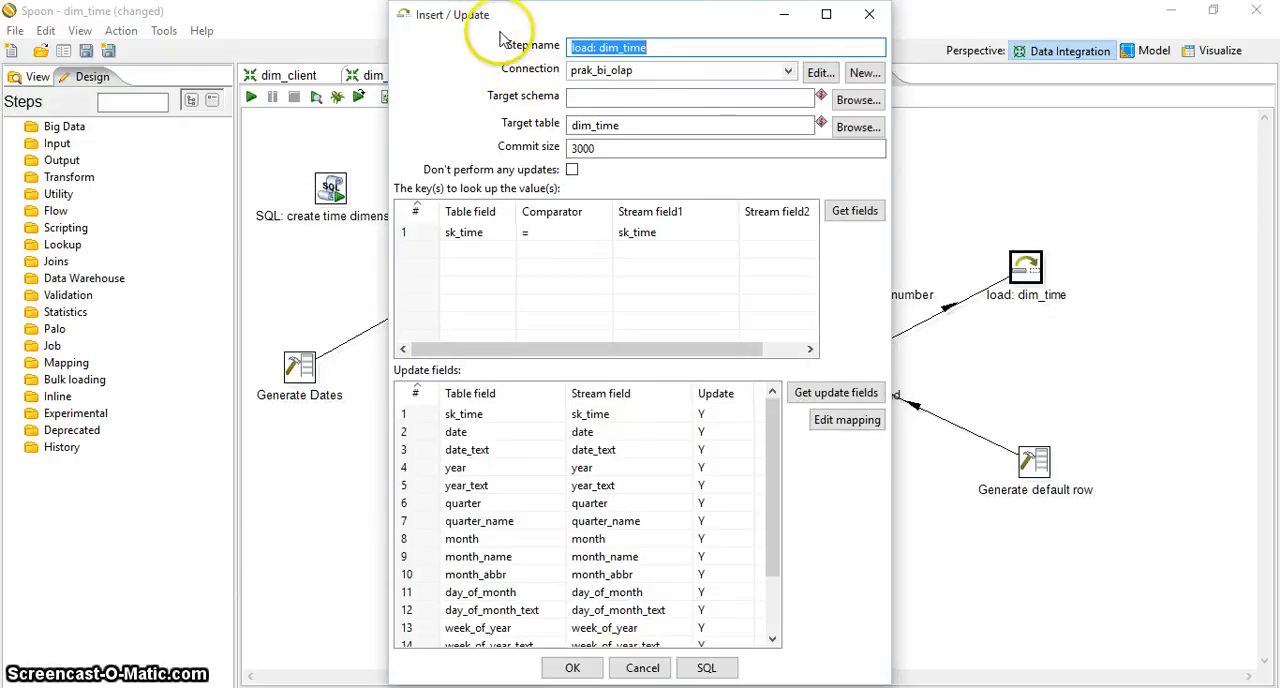
{"action": "left_click", "coordinate": [651, 50]}
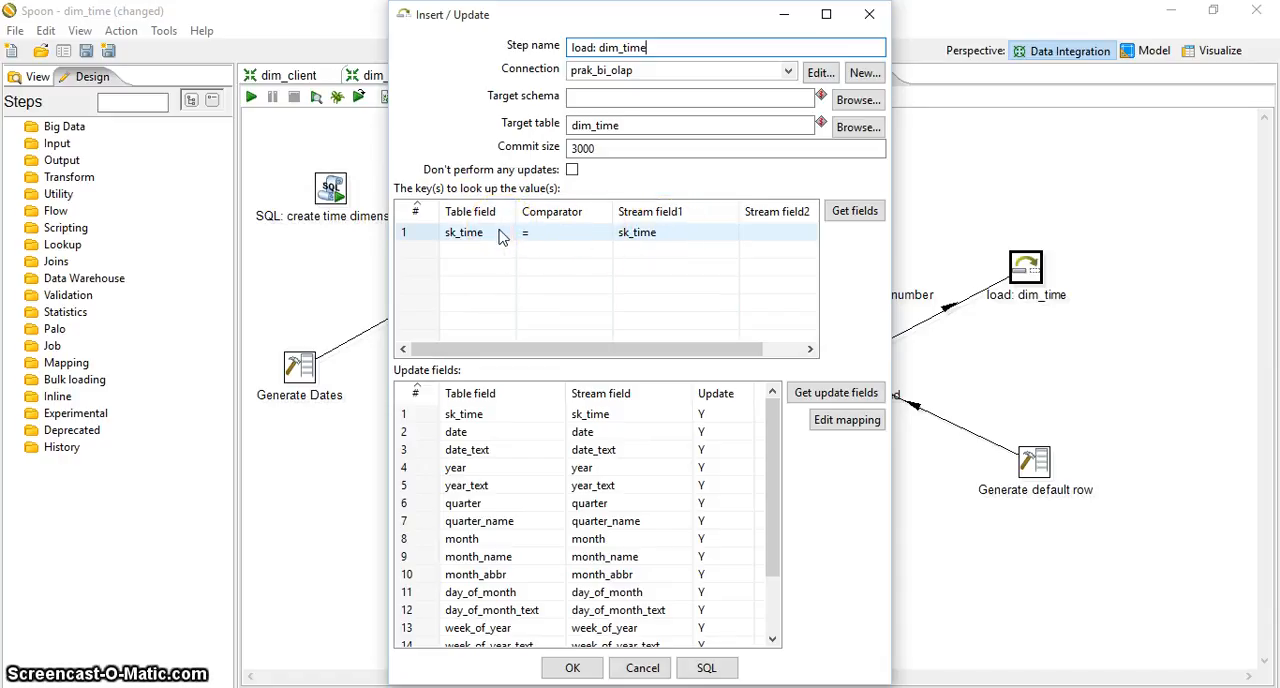
{"action": "left_click", "coordinate": [652, 236]}
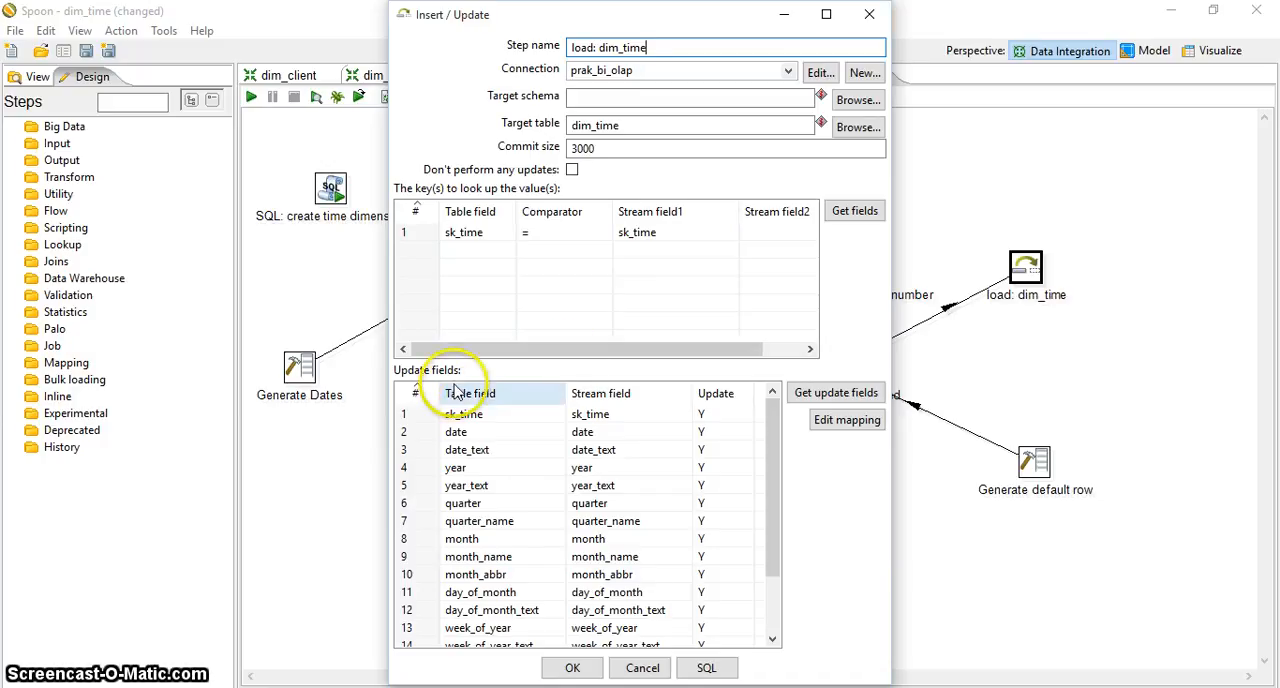
{"action": "left_click", "coordinate": [464, 414]}
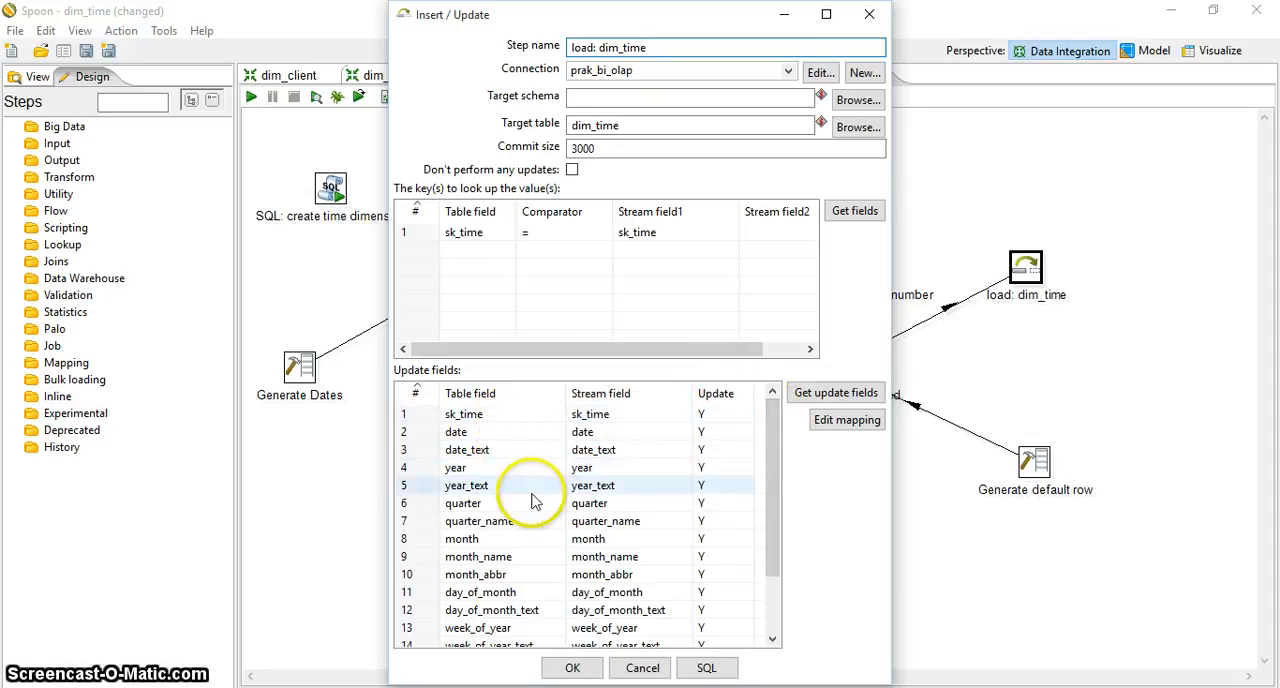
{"action": "left_click_drag", "start_coordinate": [774, 448], "coordinate": [762, 540]}
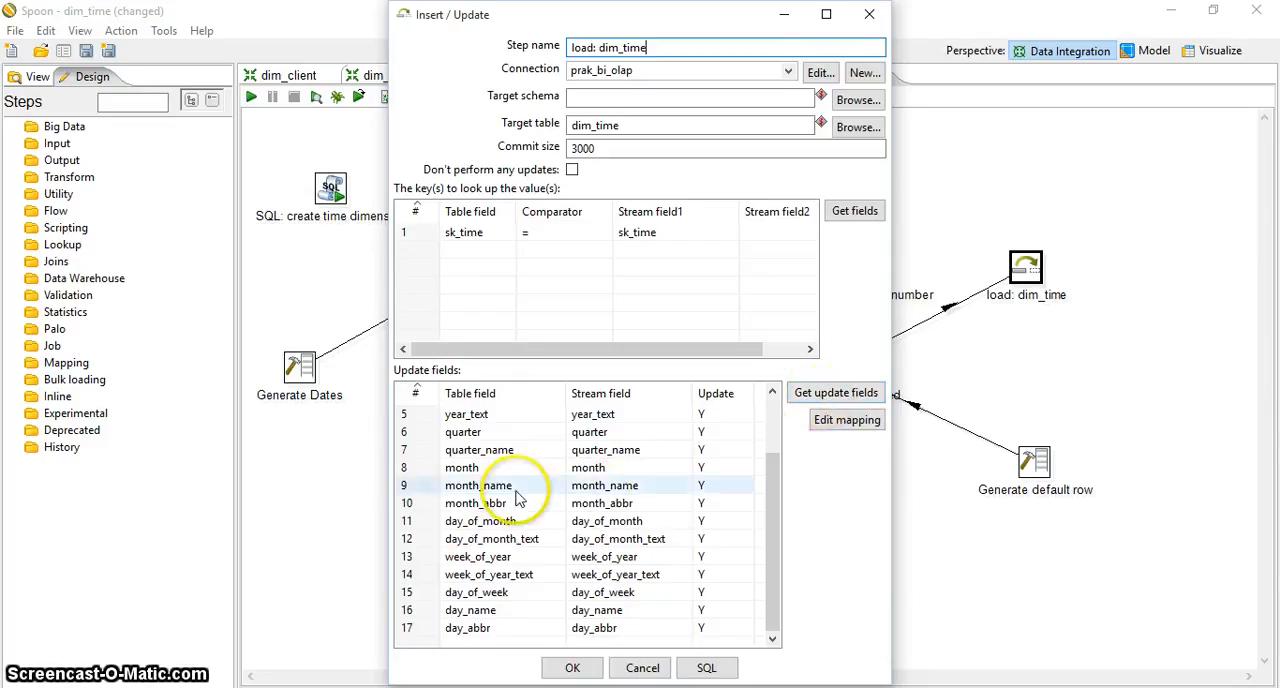
{"action": "left_click", "coordinate": [733, 628]}
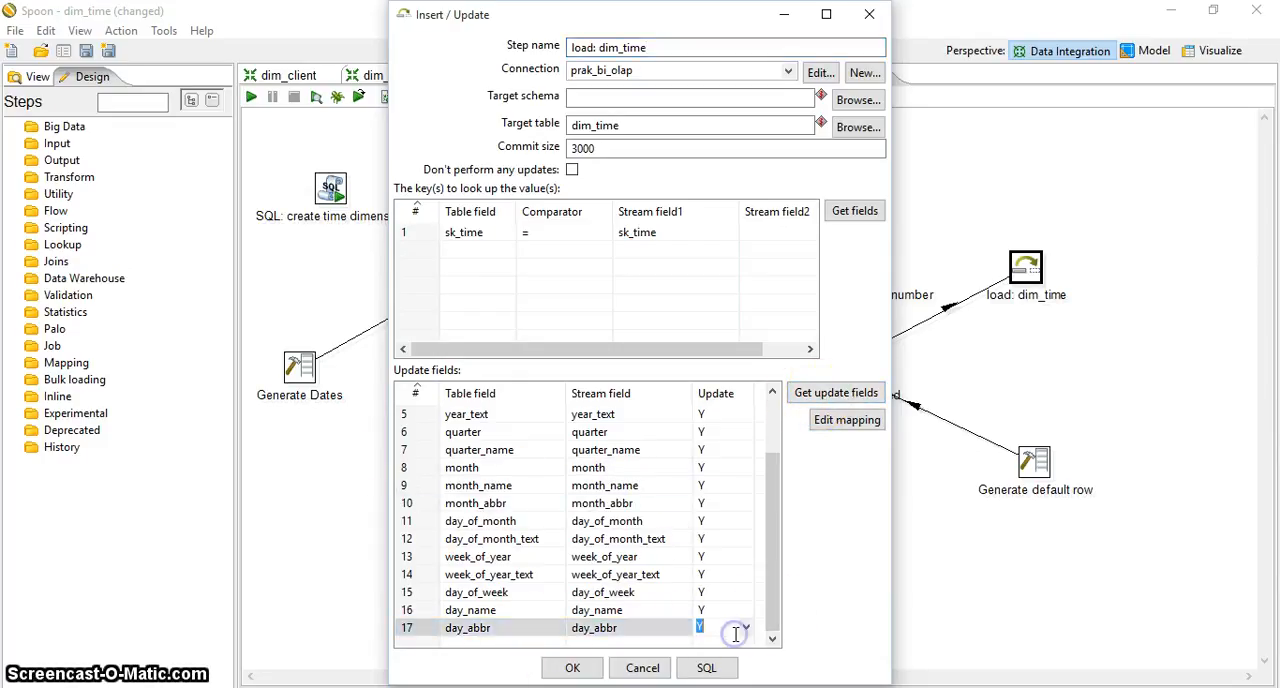
{"action": "left_click", "coordinate": [587, 672]}
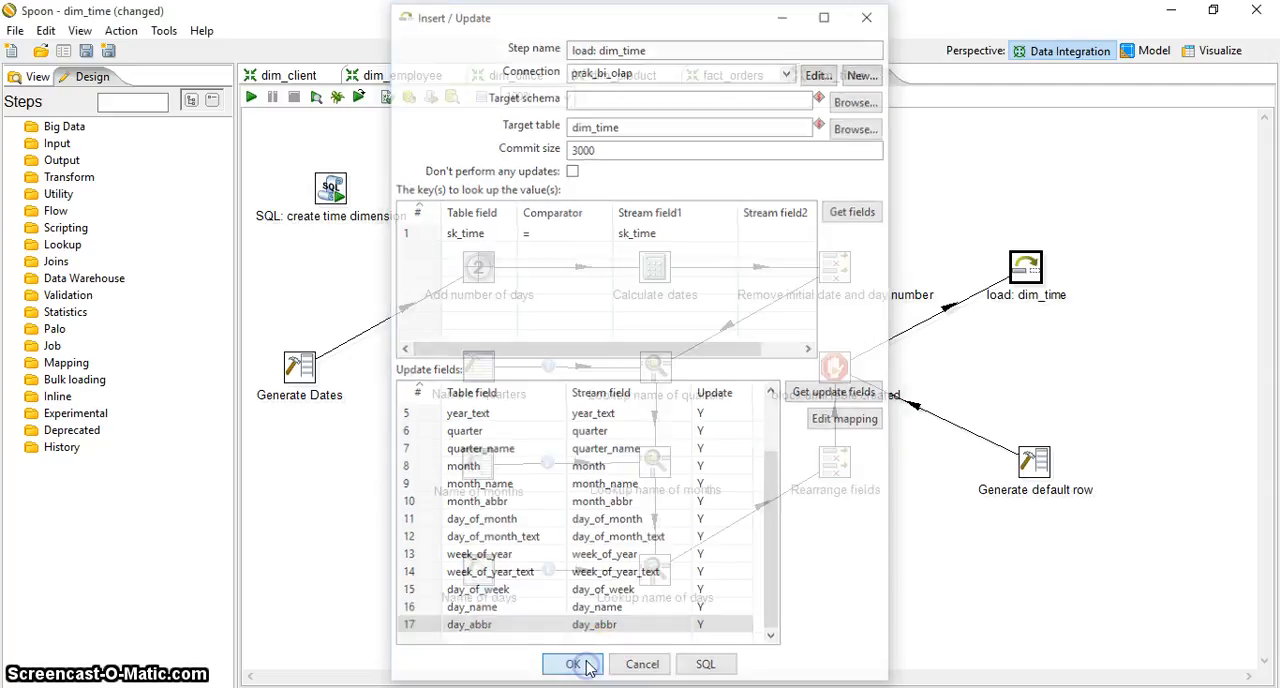
Run the dim_time transformation with local execution and basic logging, saving its pending changes, and close the execution results
{"action": "left_click", "coordinate": [255, 103]}
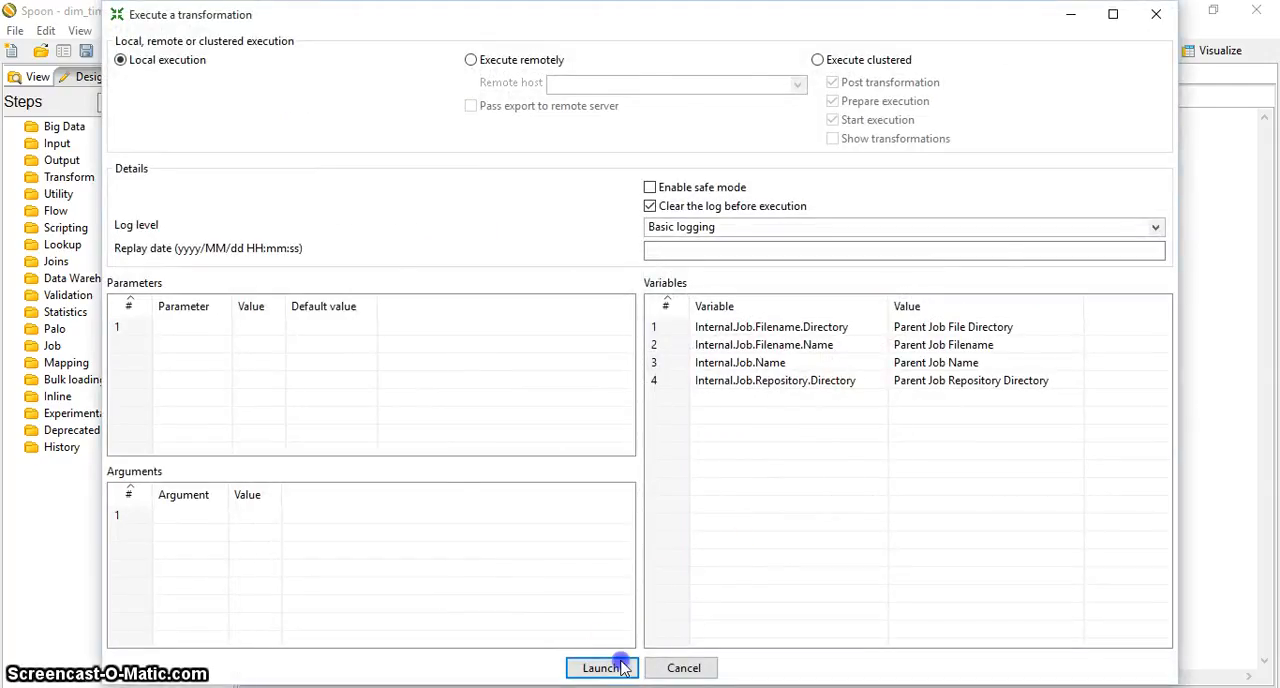
{"action": "left_click", "coordinate": [619, 659]}
{"action": "left_click", "coordinate": [735, 369]}
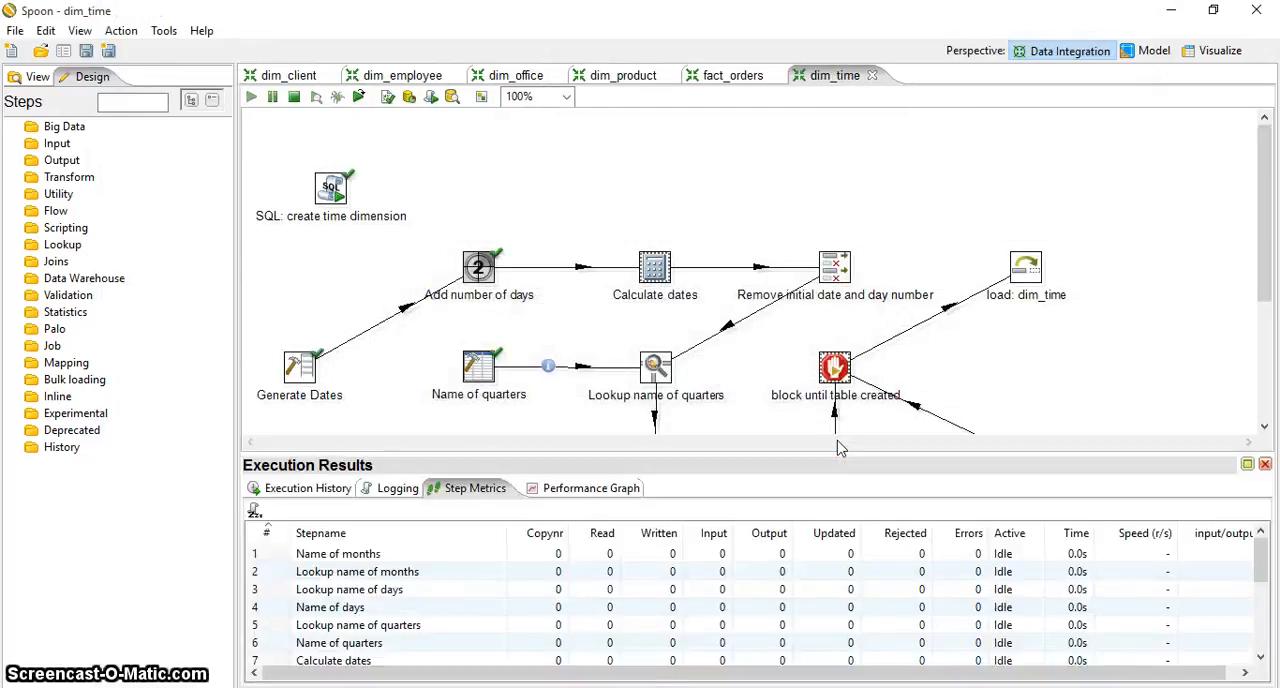
{"action": "left_click", "coordinate": [1265, 464]}
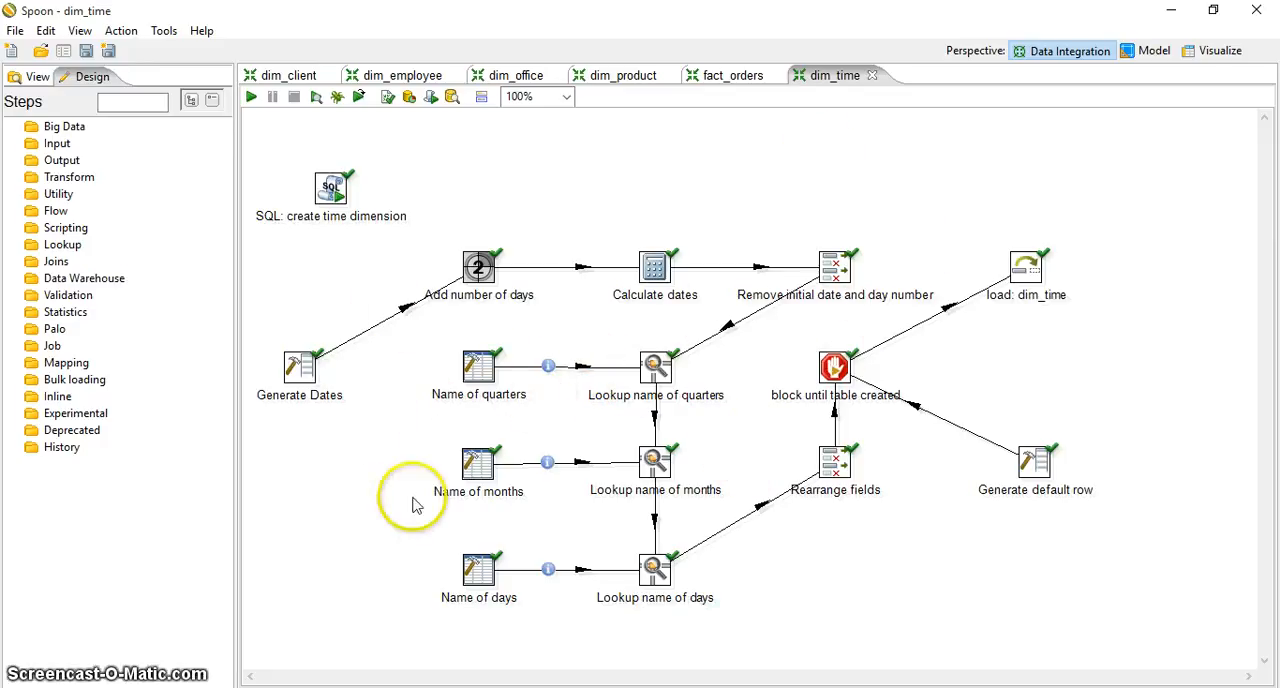
Switch to phpMyAdmin in the browser and examine the loaded rows of the dim_time table across to the day_abbr column
{"action": "left_click", "coordinate": [210, 687]}
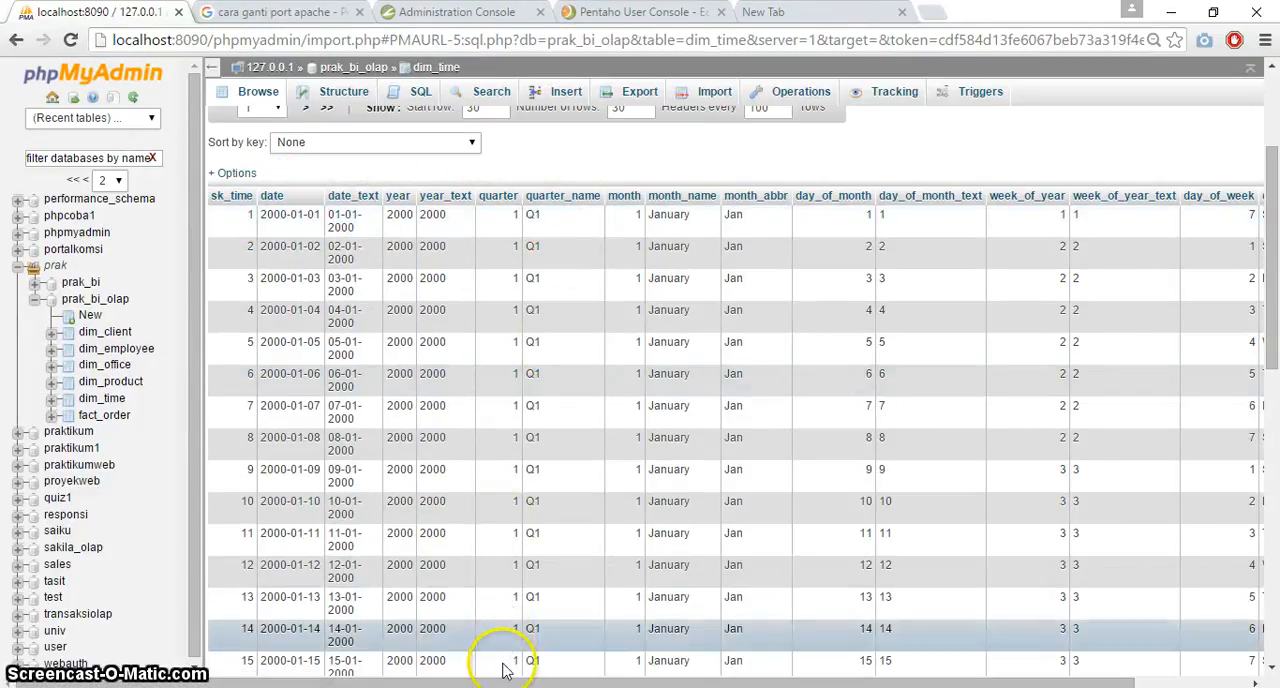
{"action": "scroll", "coordinate": [505, 670], "scroll_direction": "right", "scroll_amount": 3}
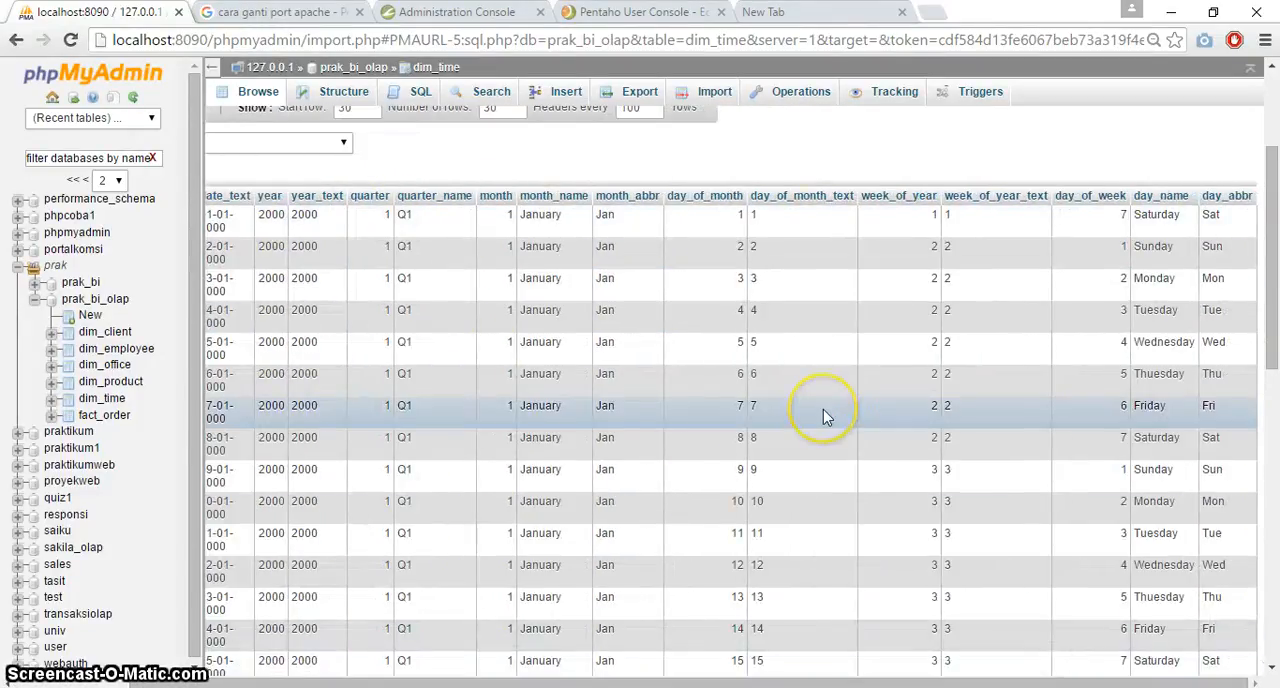